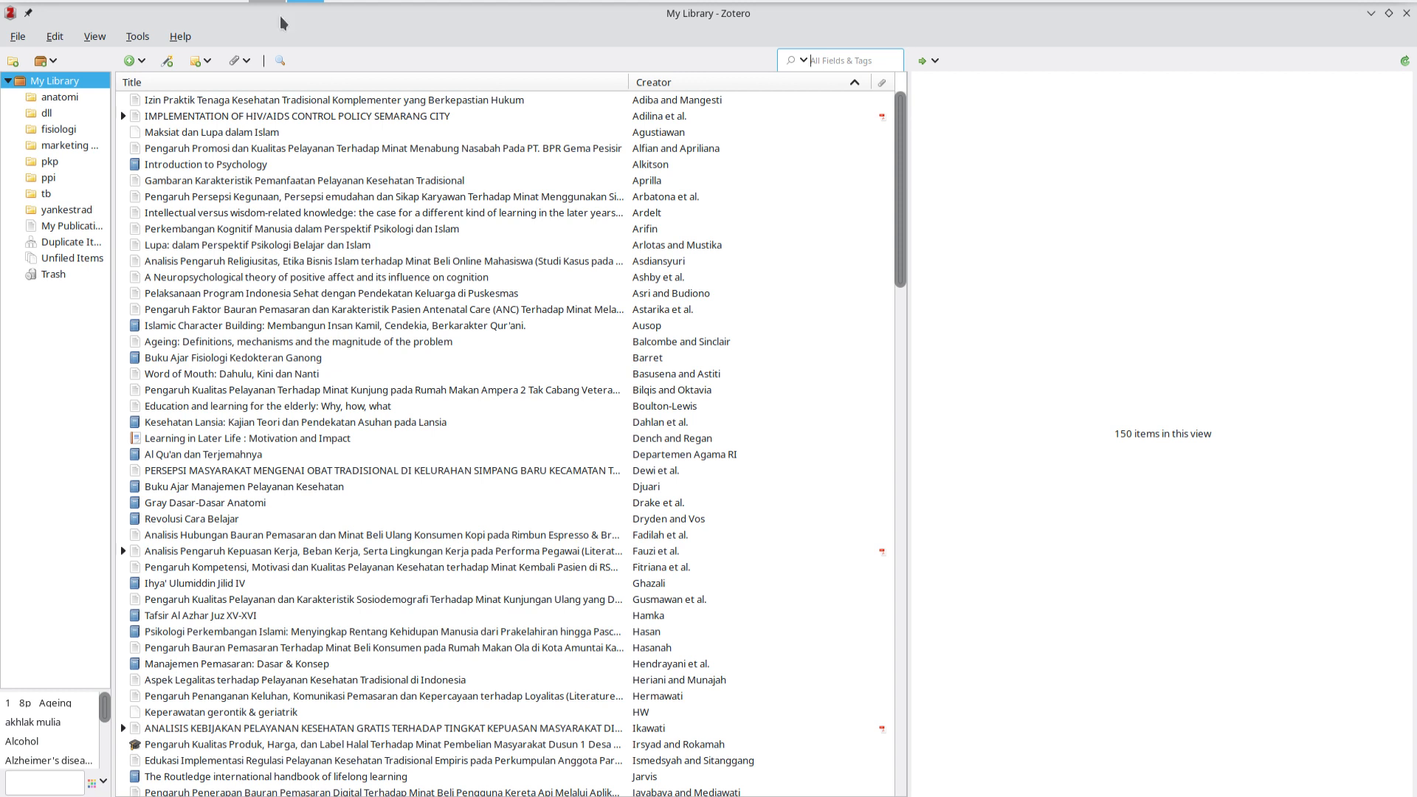
Open the Cite section of the Zotero preferences to show the installed citation styles
left_click(58, 37)
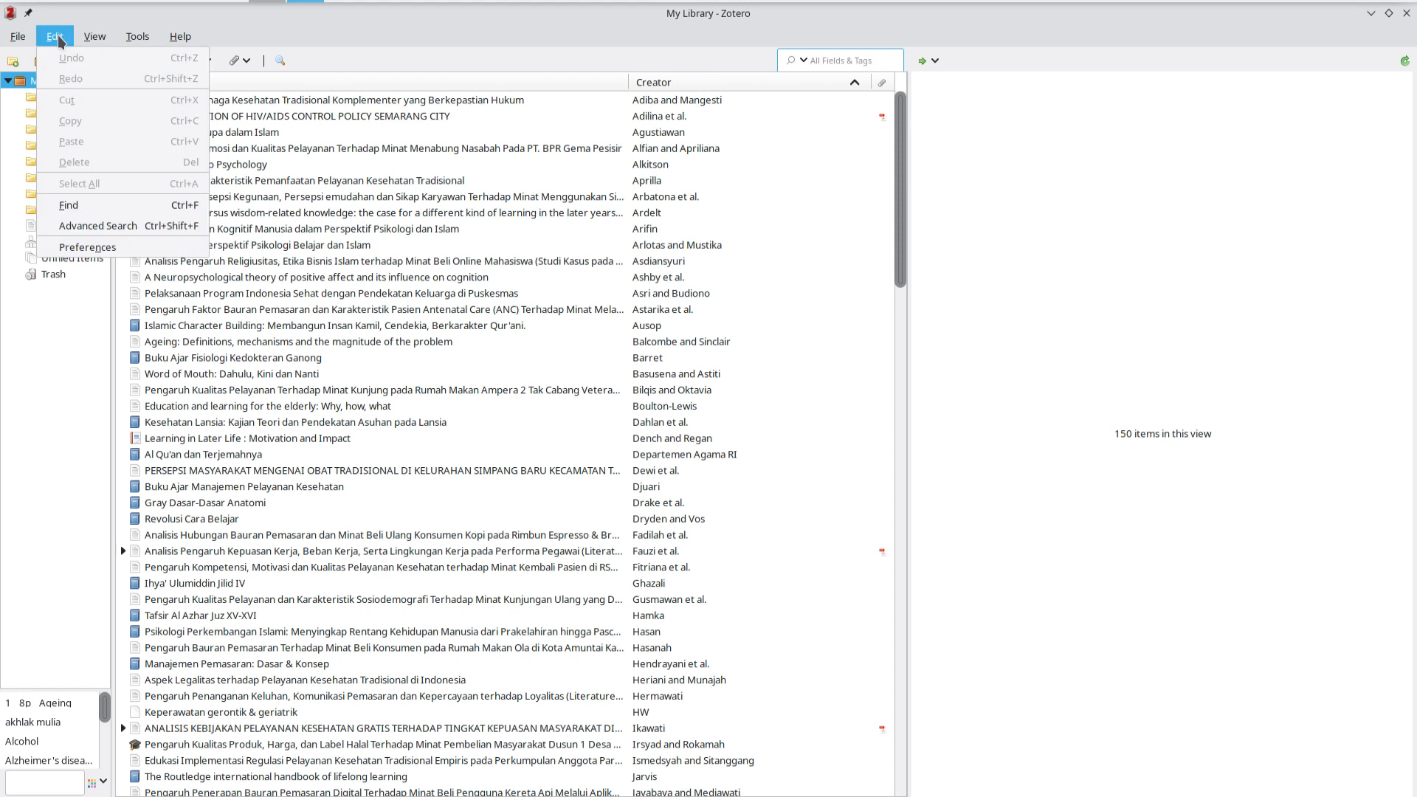
left_click(125, 263)
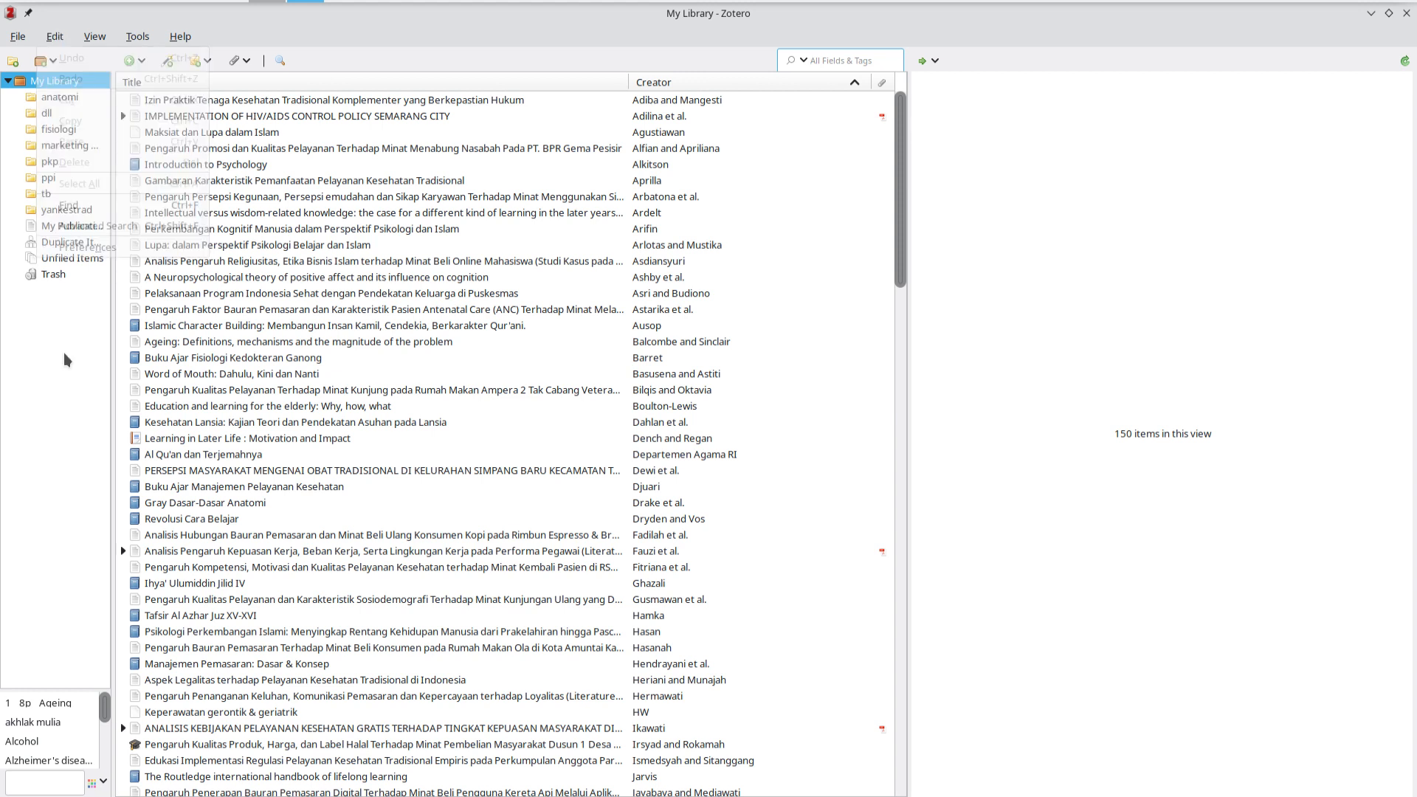
left_click(56, 33)
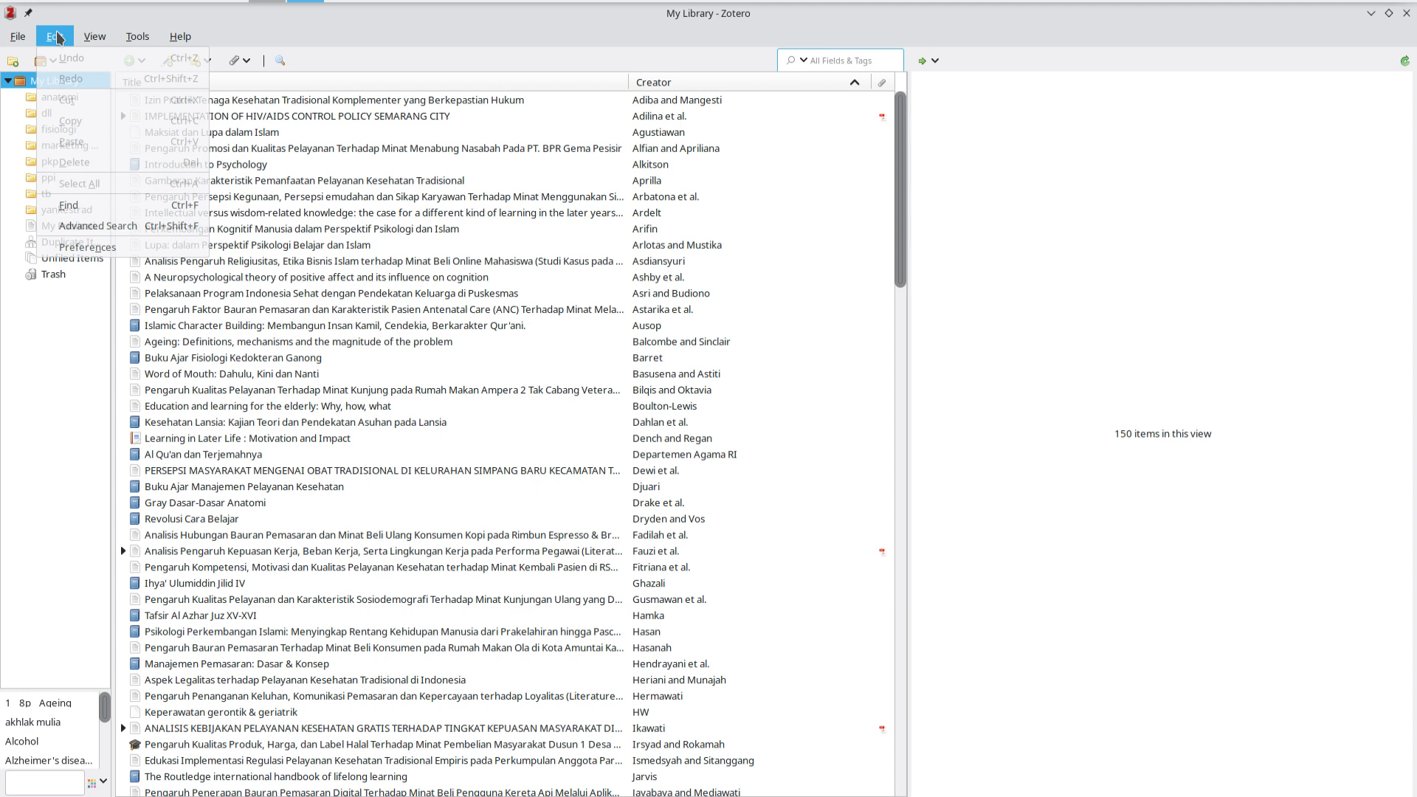
left_click(122, 245)
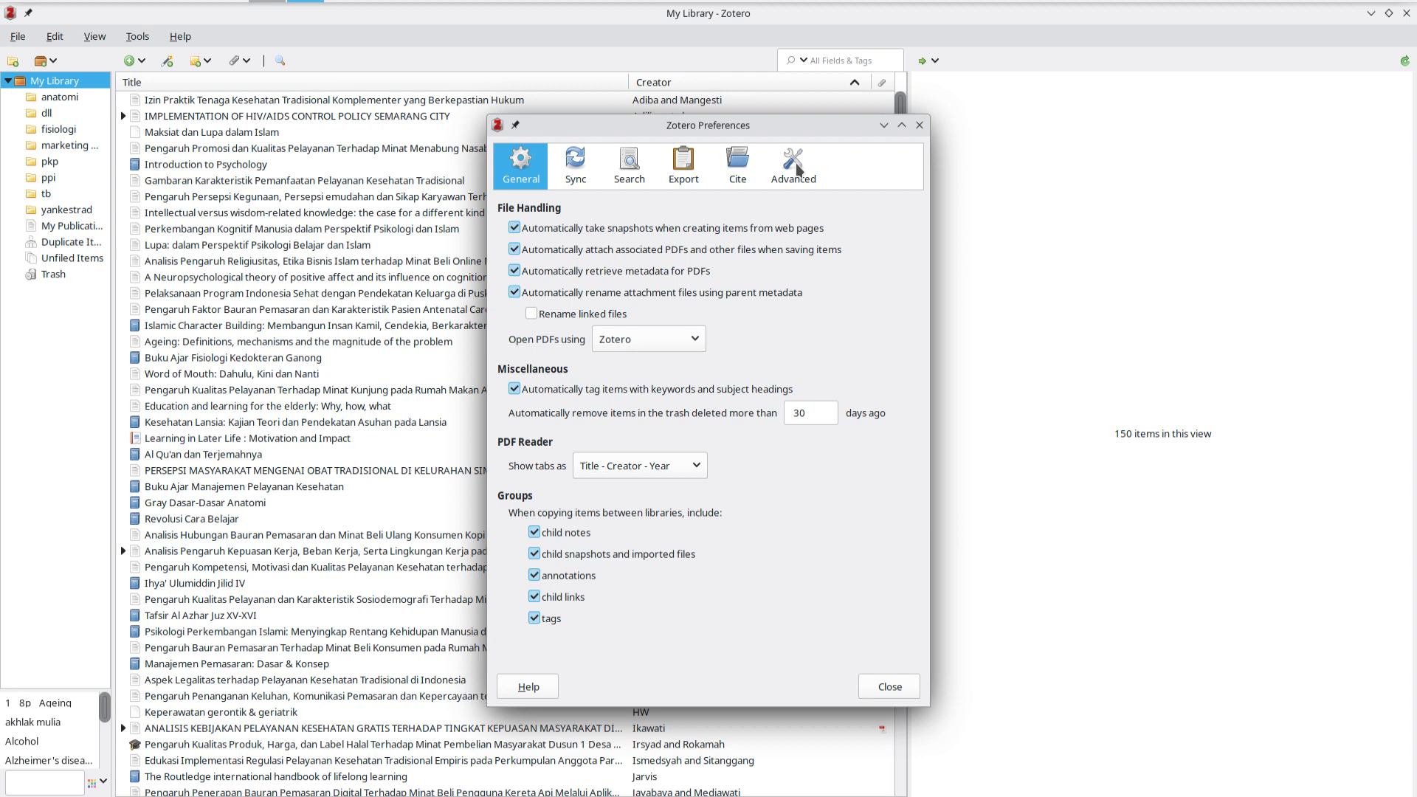
left_click(737, 172)
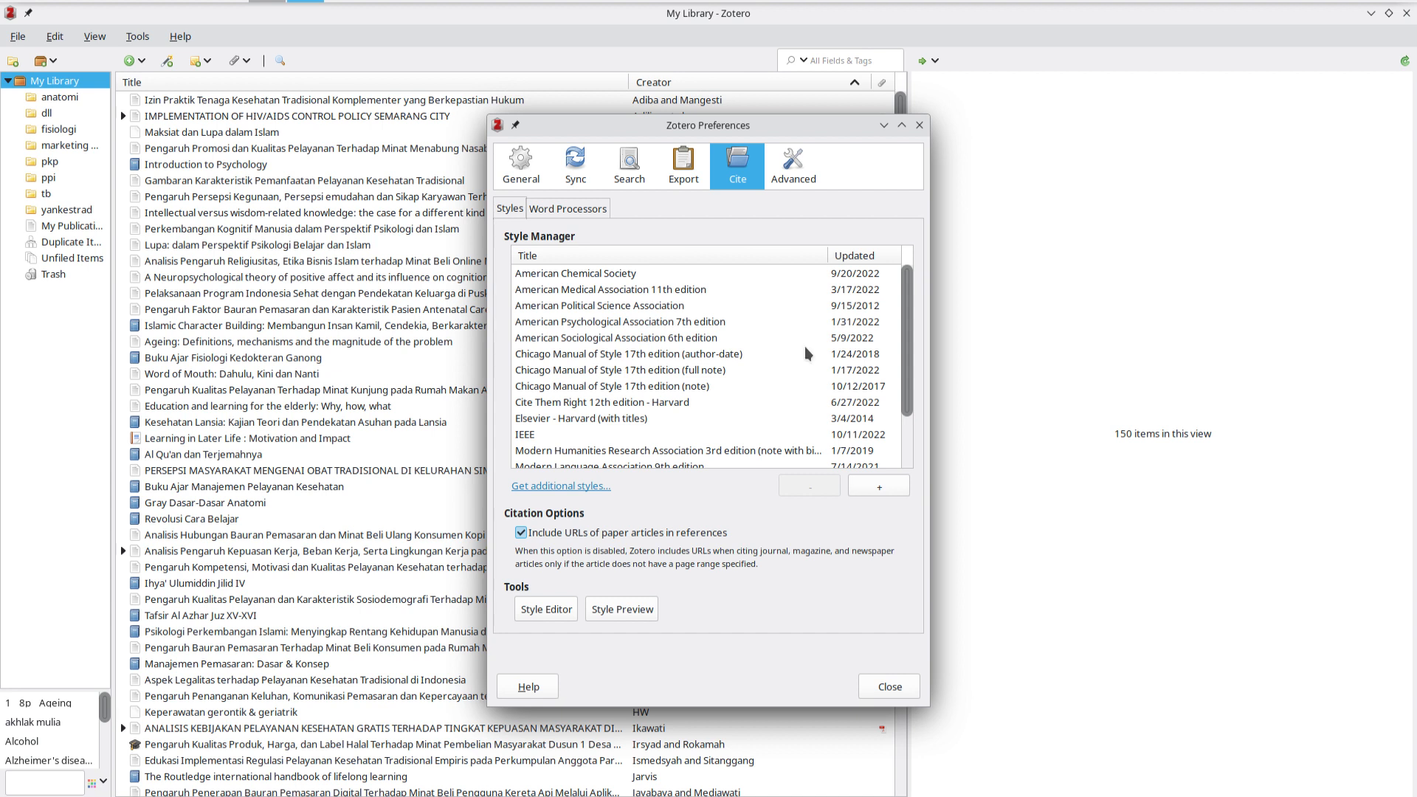
Look through the full list of citation styles installed in the Style Manager
left_click_drag(908, 347, 905, 295)
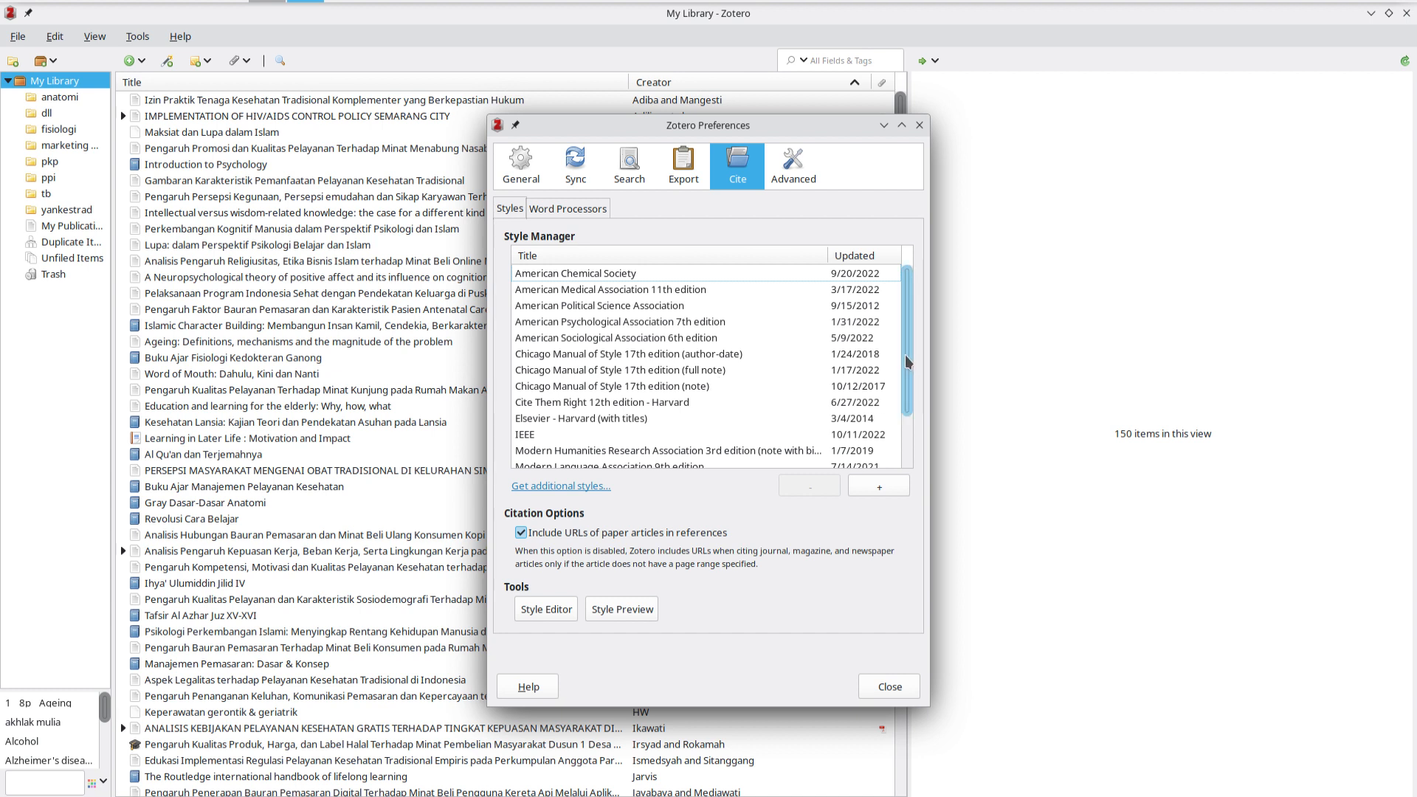
left_click_drag(907, 361, 908, 458)
scroll(738, 413, "up", 2)
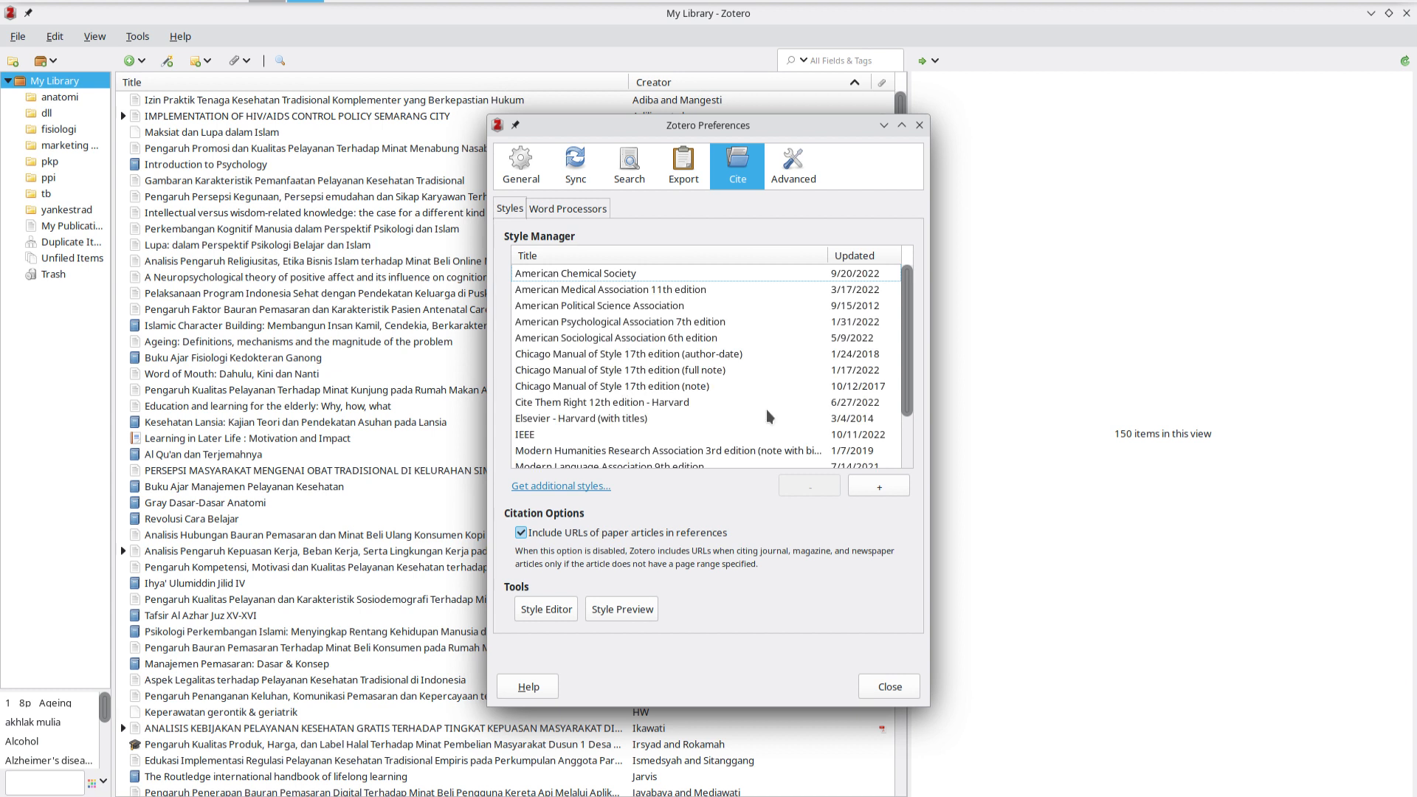
left_click_drag(906, 368, 905, 453)
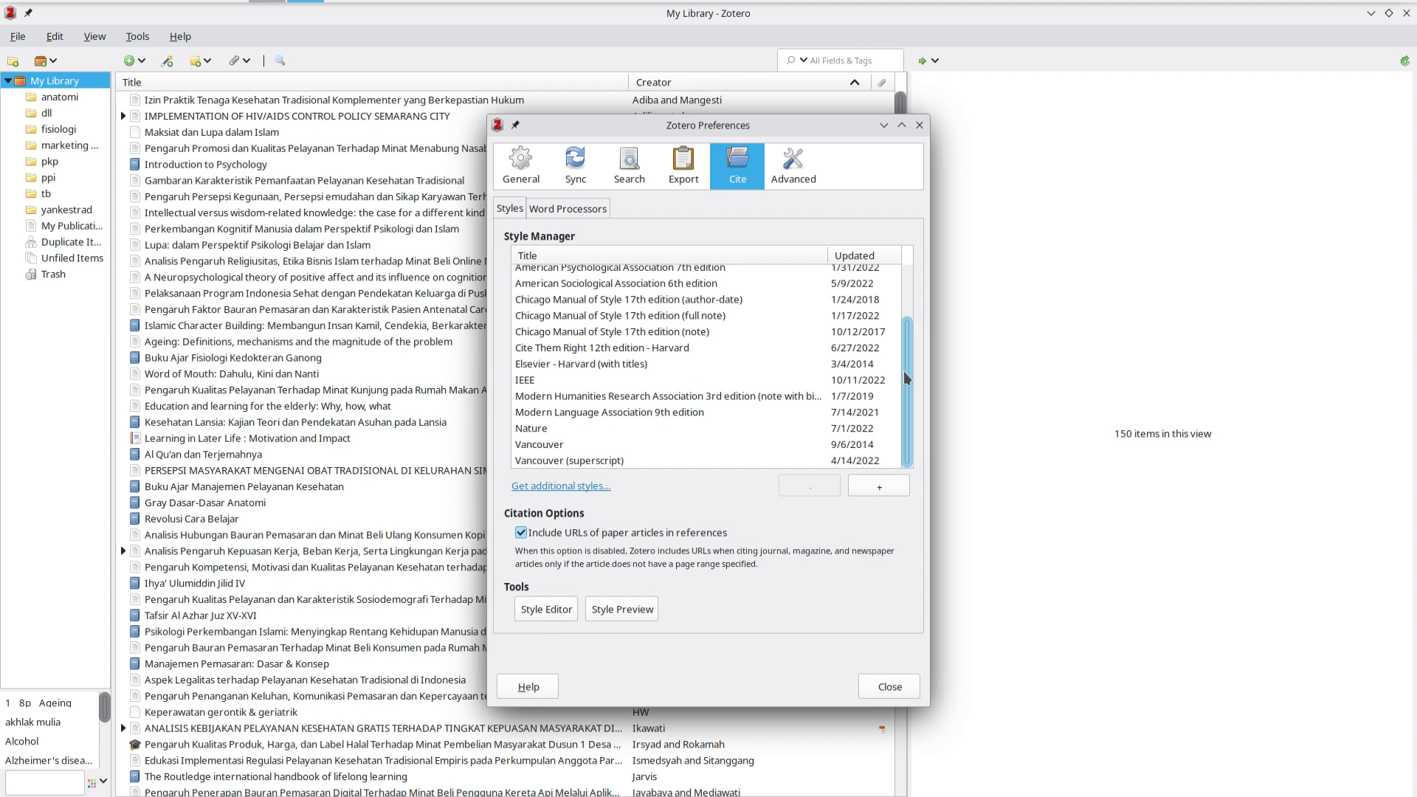
left_click_drag(903, 370, 897, 237)
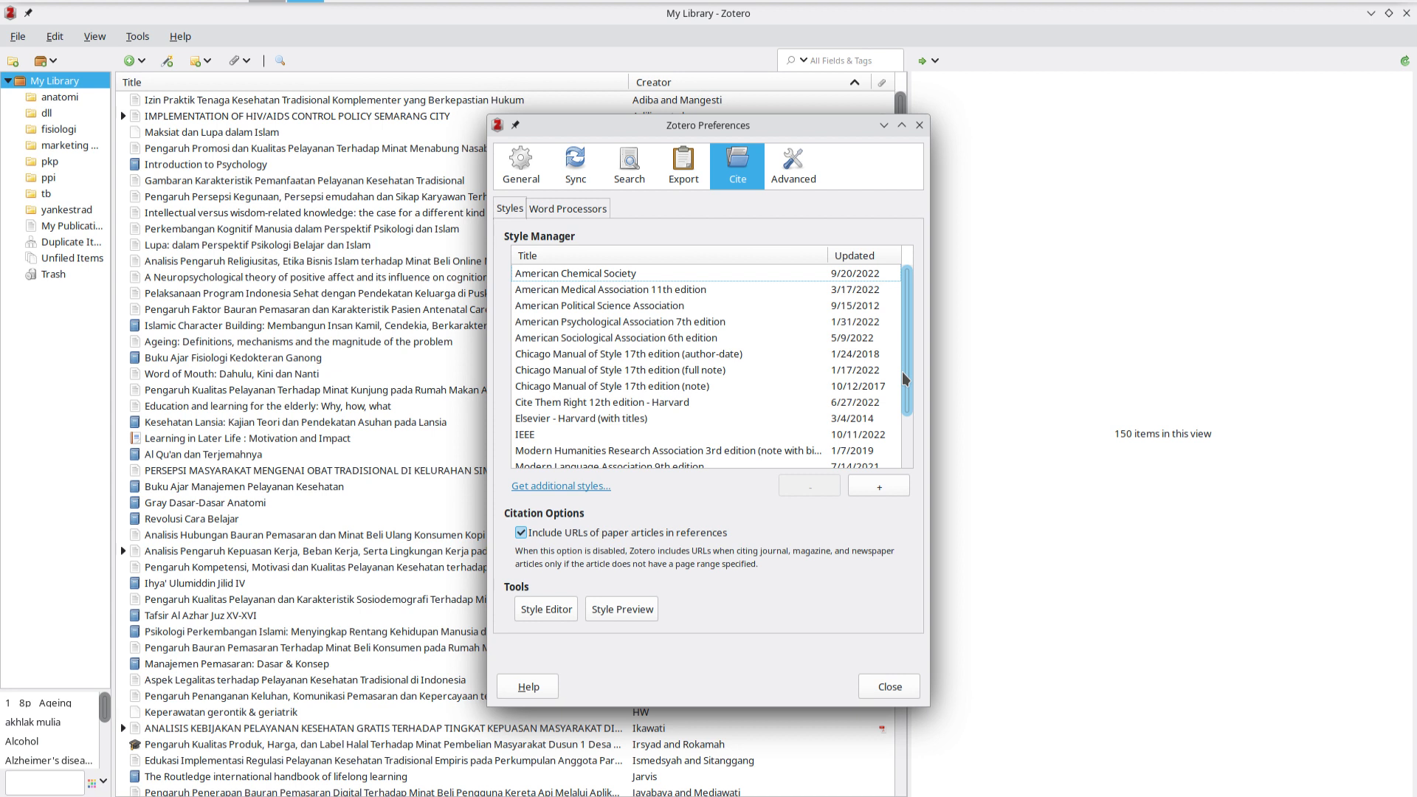
left_click_drag(905, 379, 914, 438)
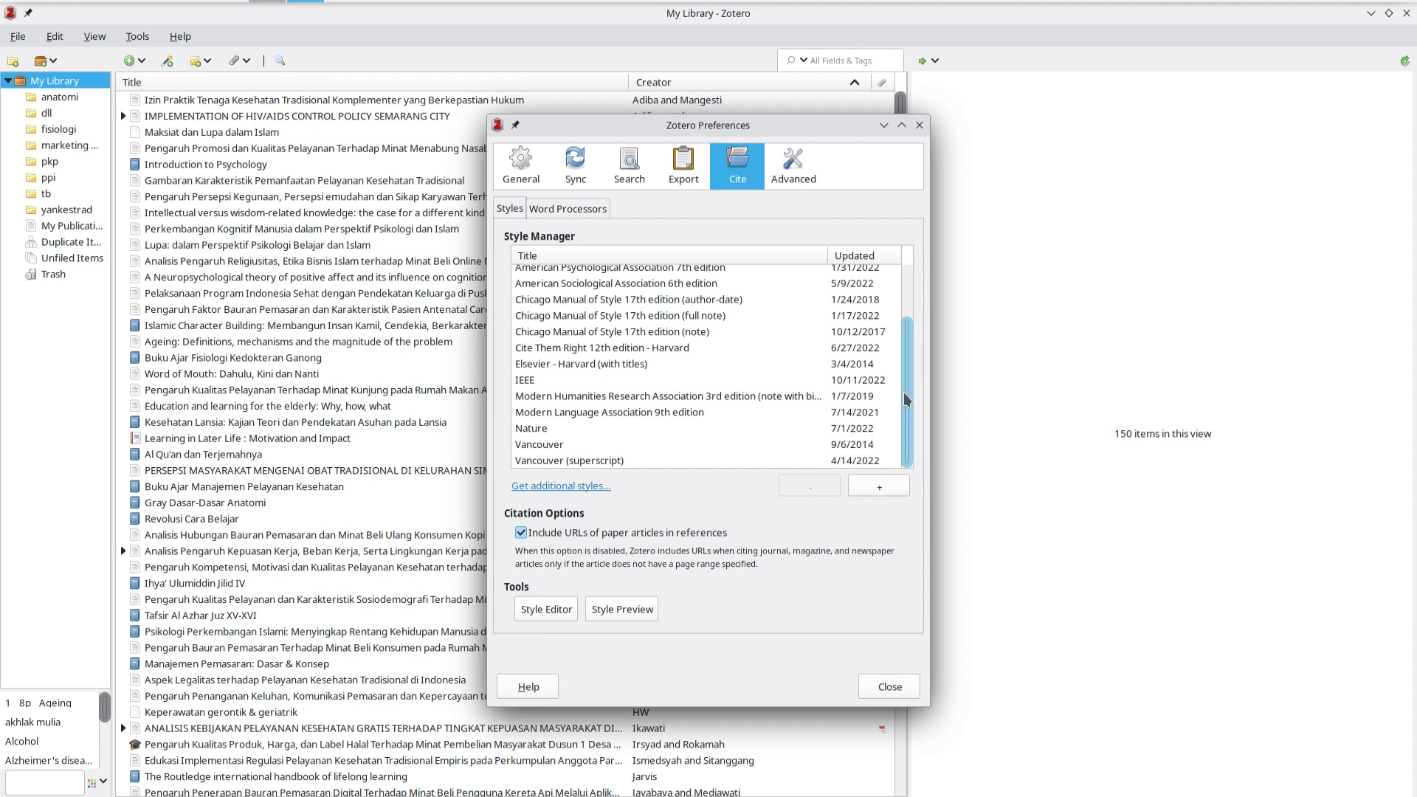
left_click_drag(903, 392, 876, 272)
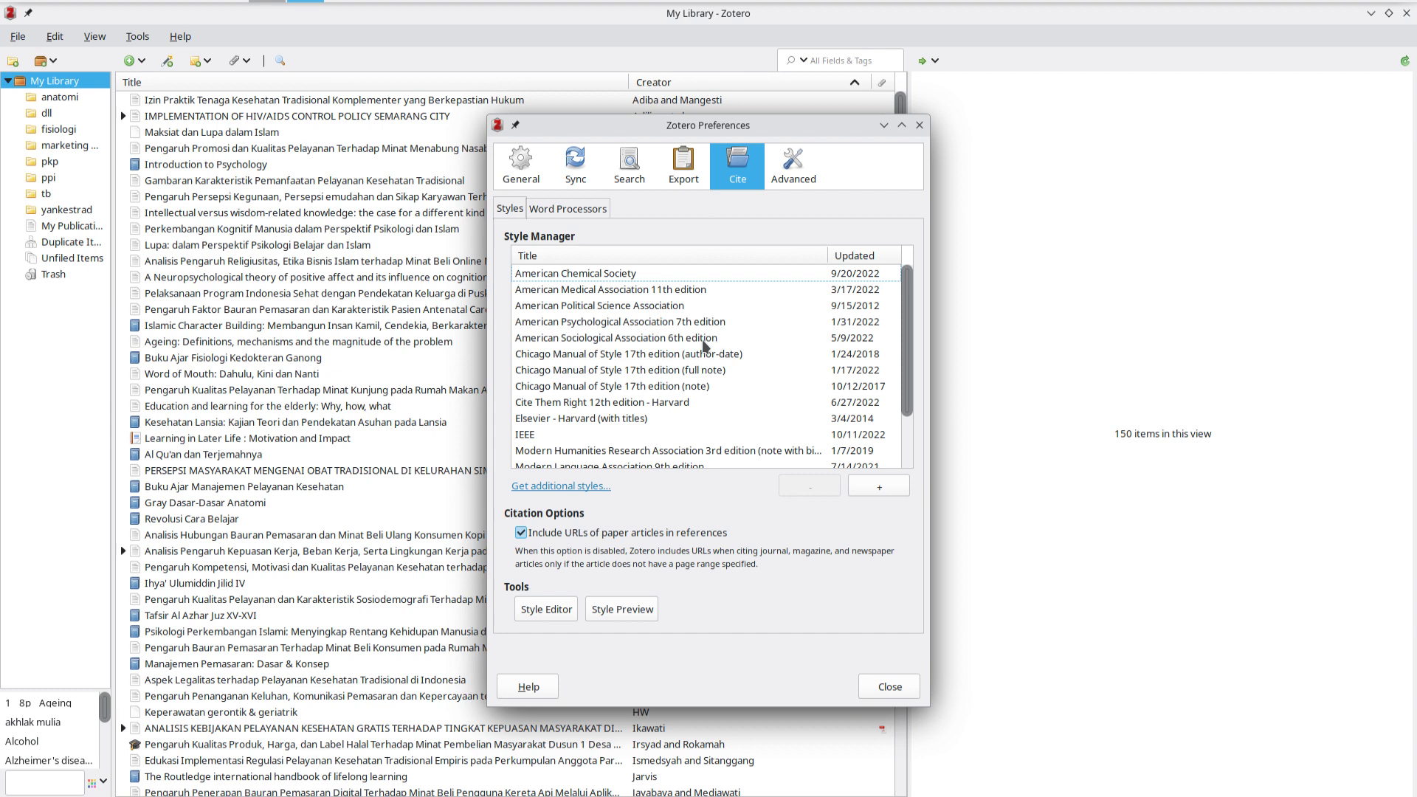
Select the American Psychological Association 7th edition style and look over the other installed styles
left_click(676, 325)
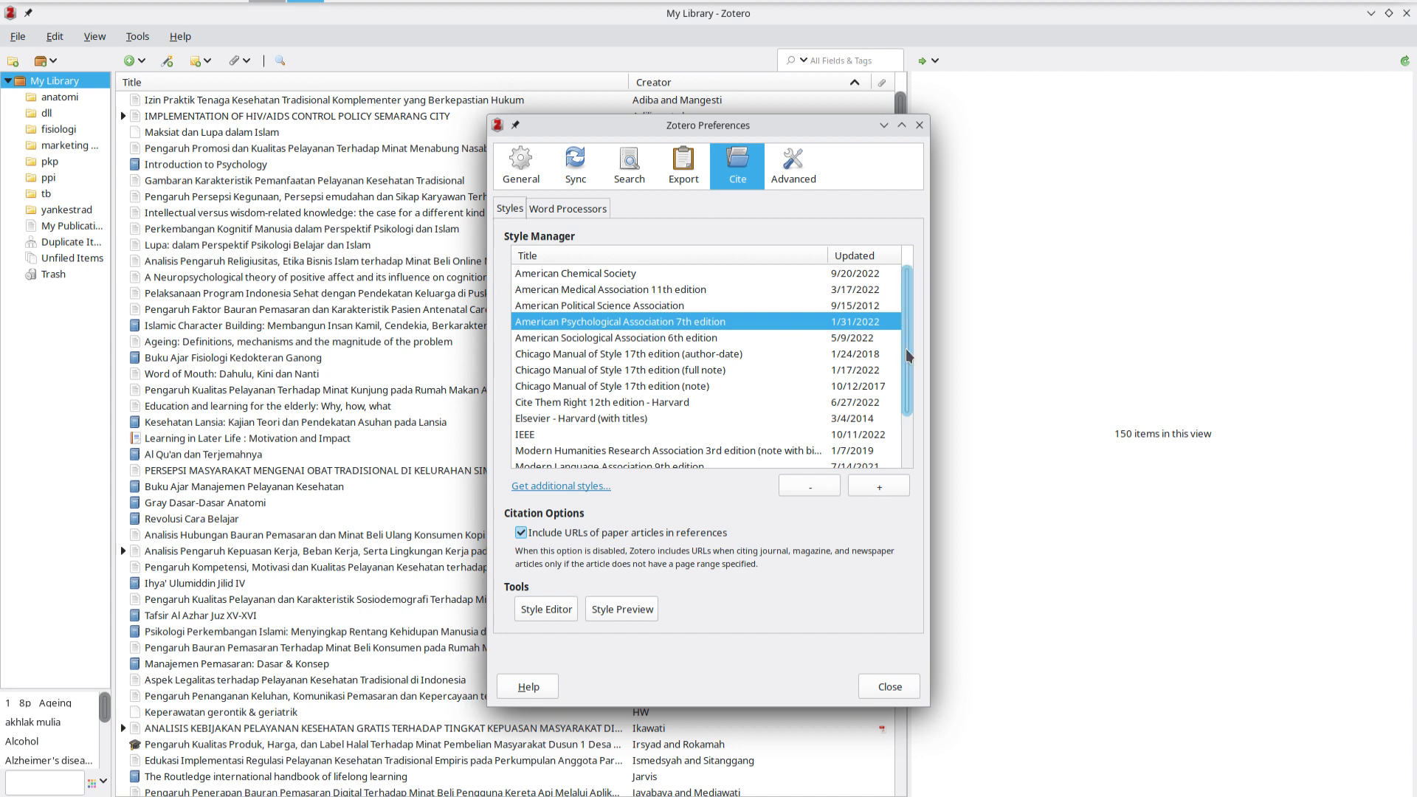
left_click_drag(906, 348, 911, 410)
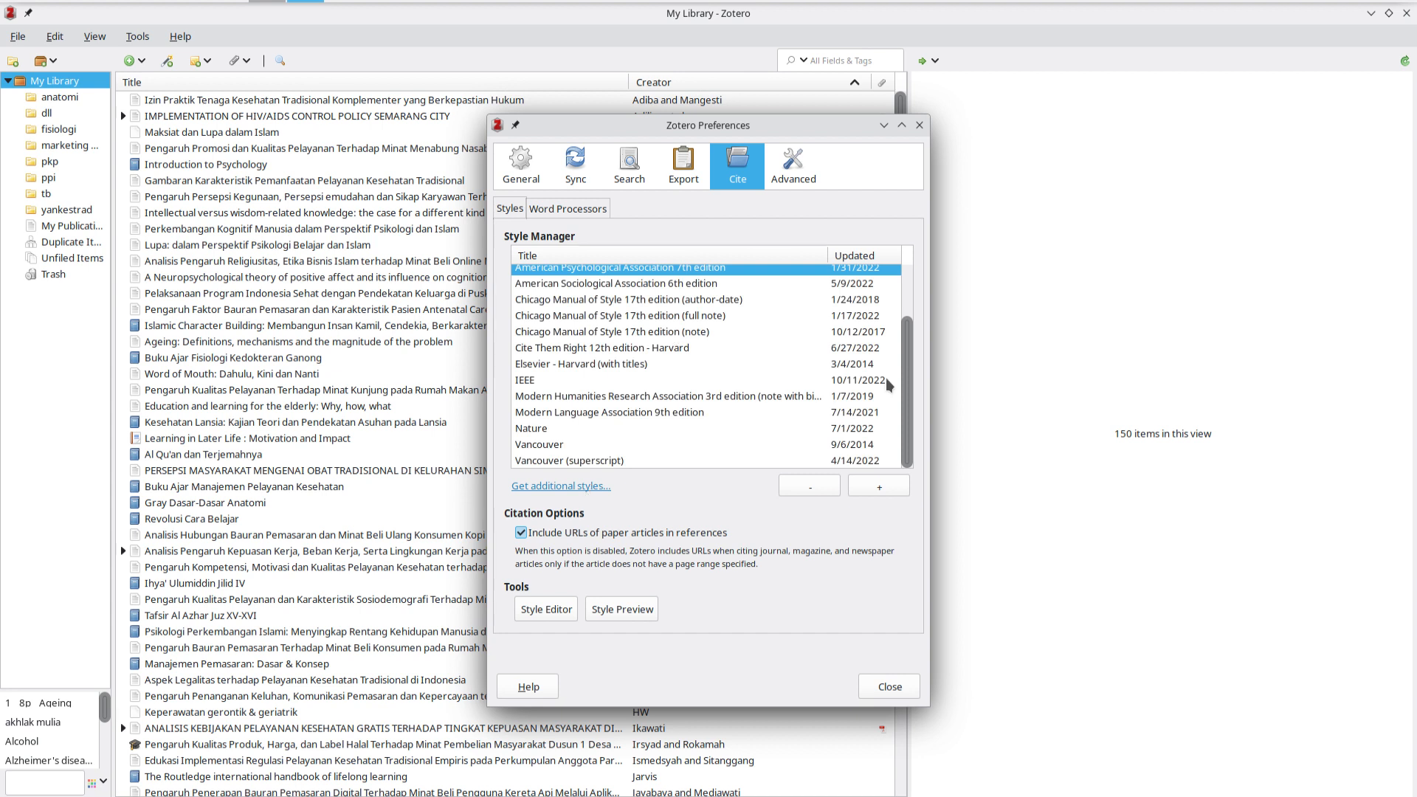
left_click_drag(906, 379, 904, 304)
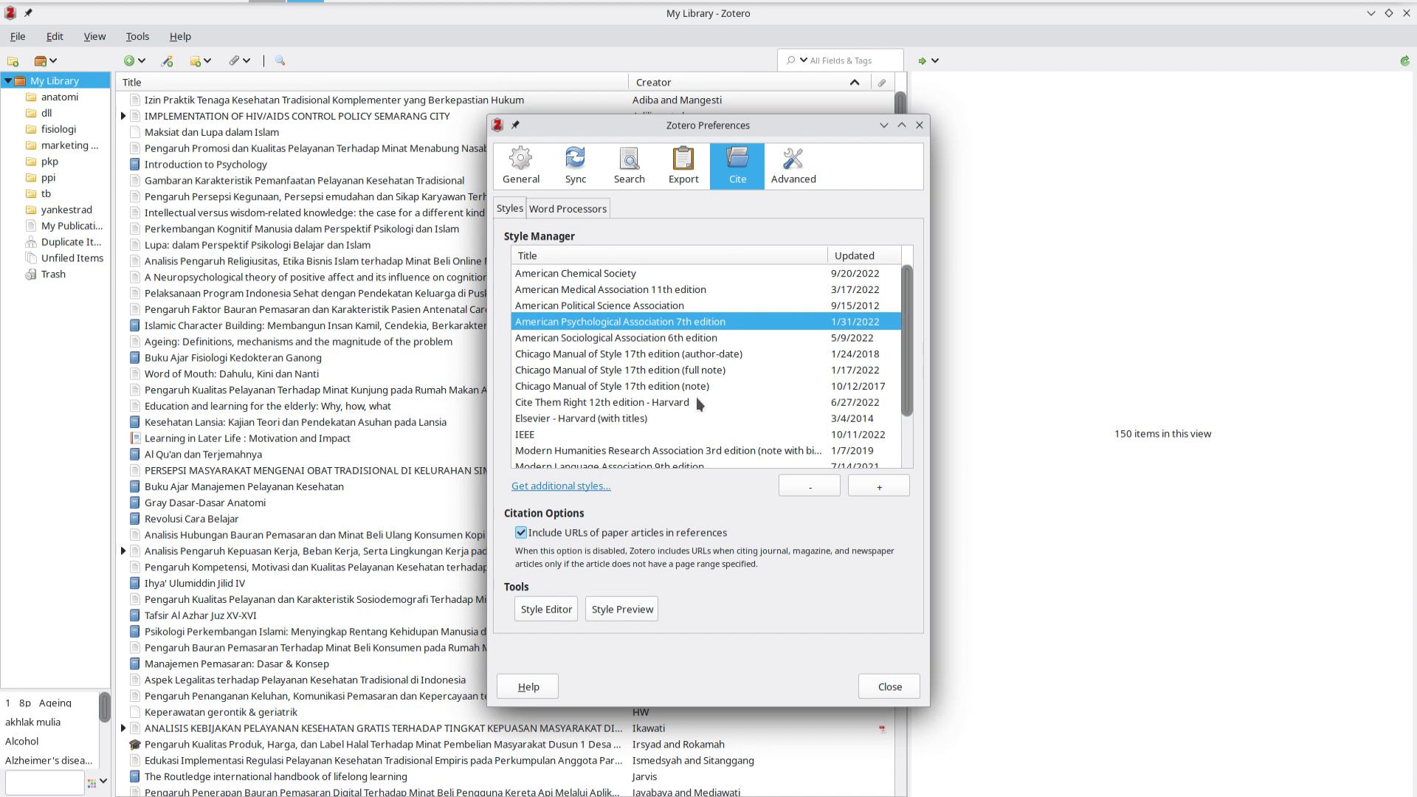
scroll(882, 311, "down", 1)
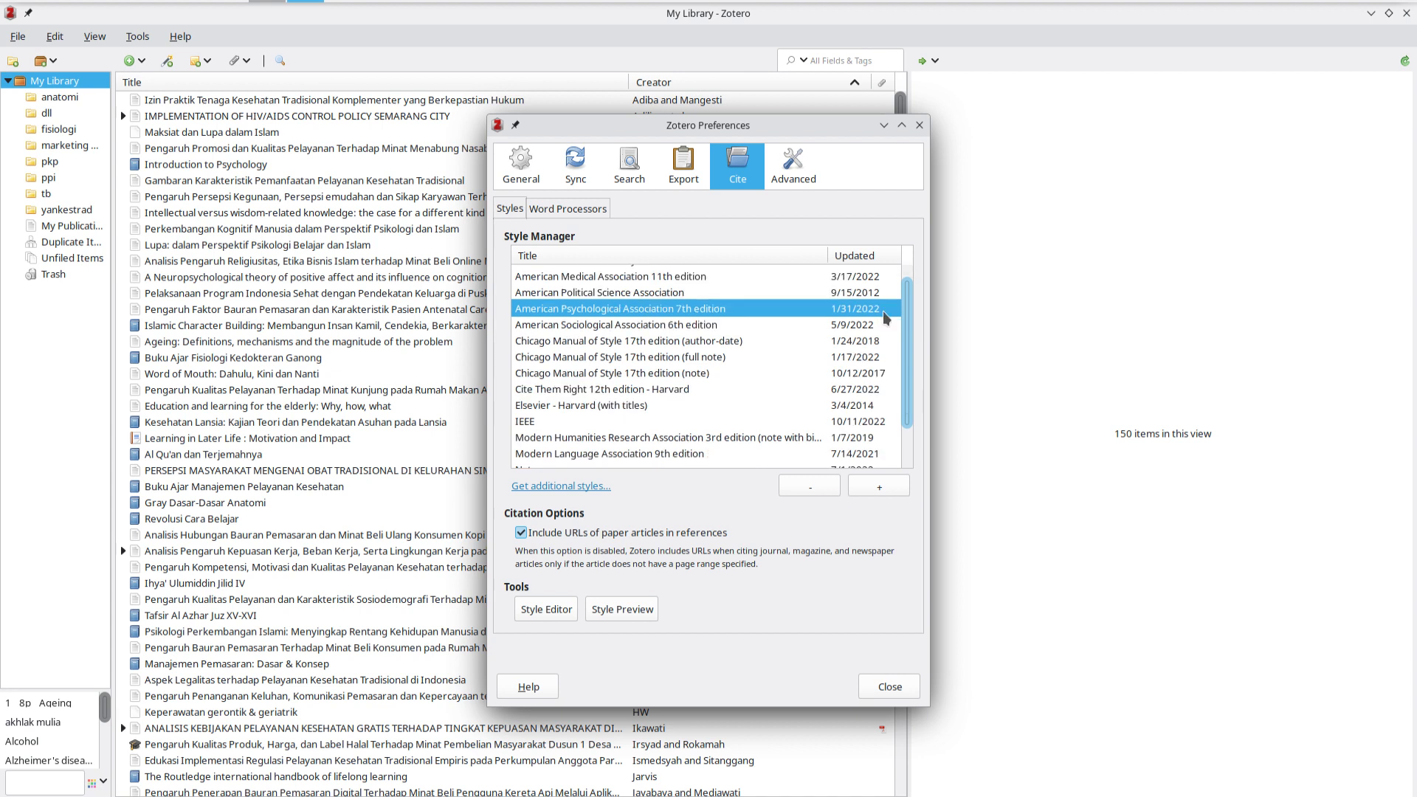
scroll(610, 445, "up", 1)
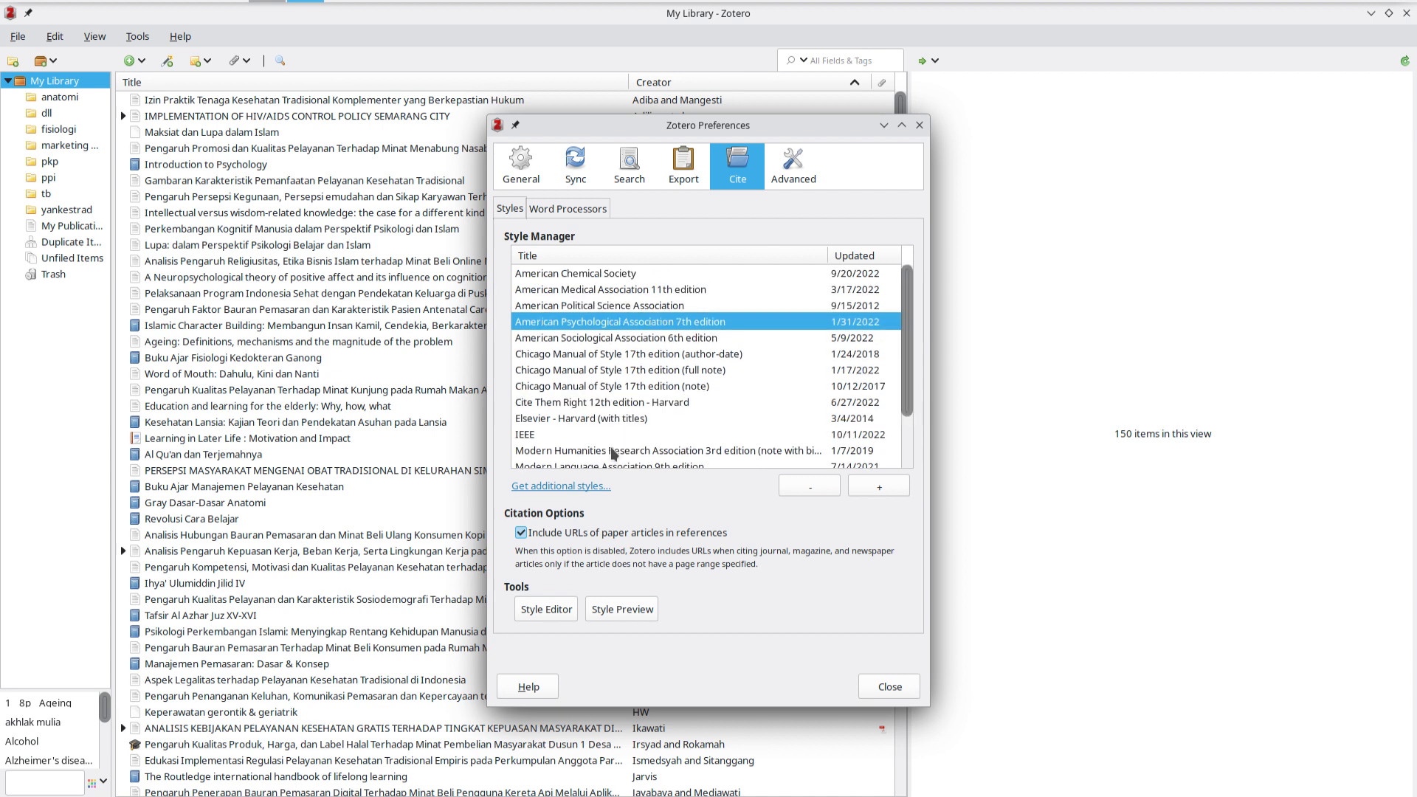
left_click(610, 486)
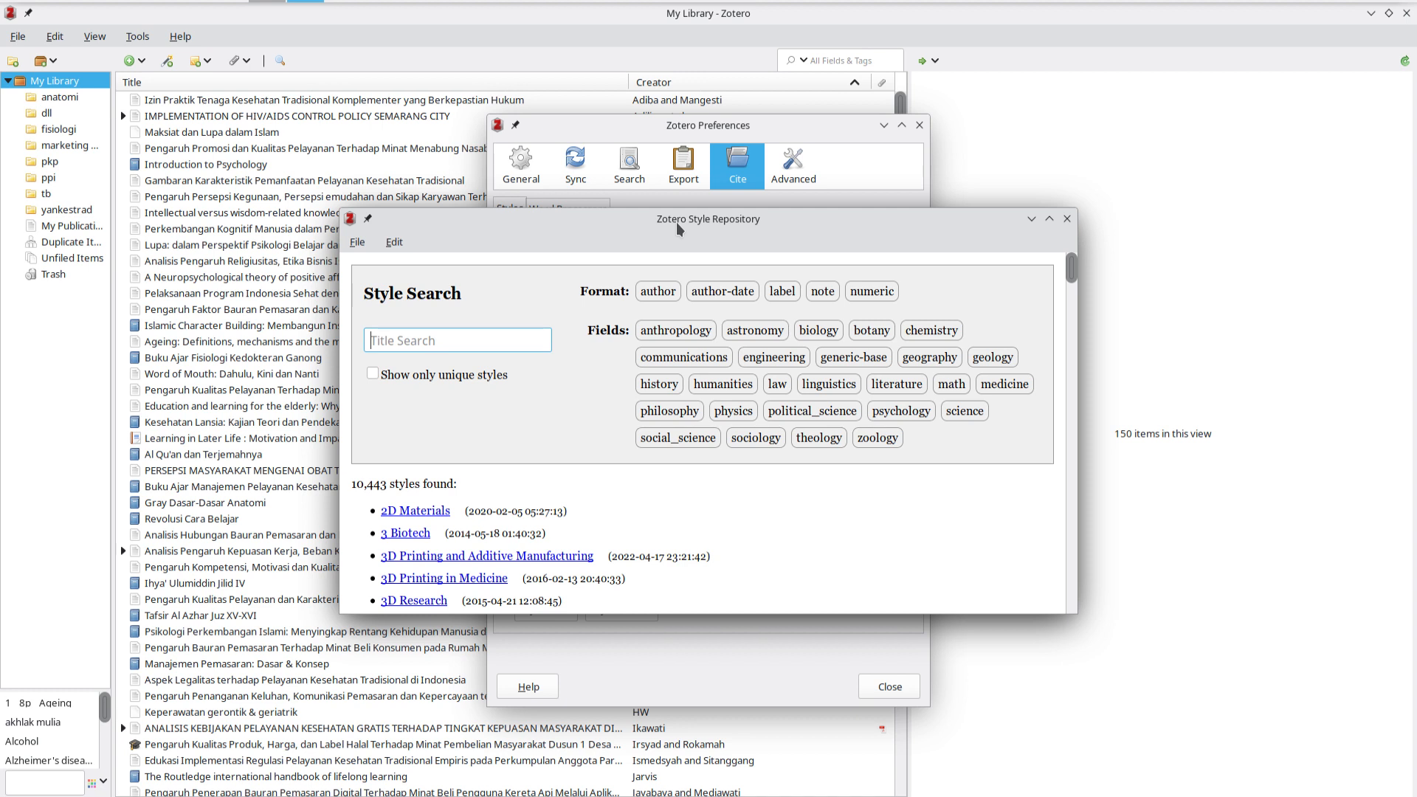
left_click(1067, 225)
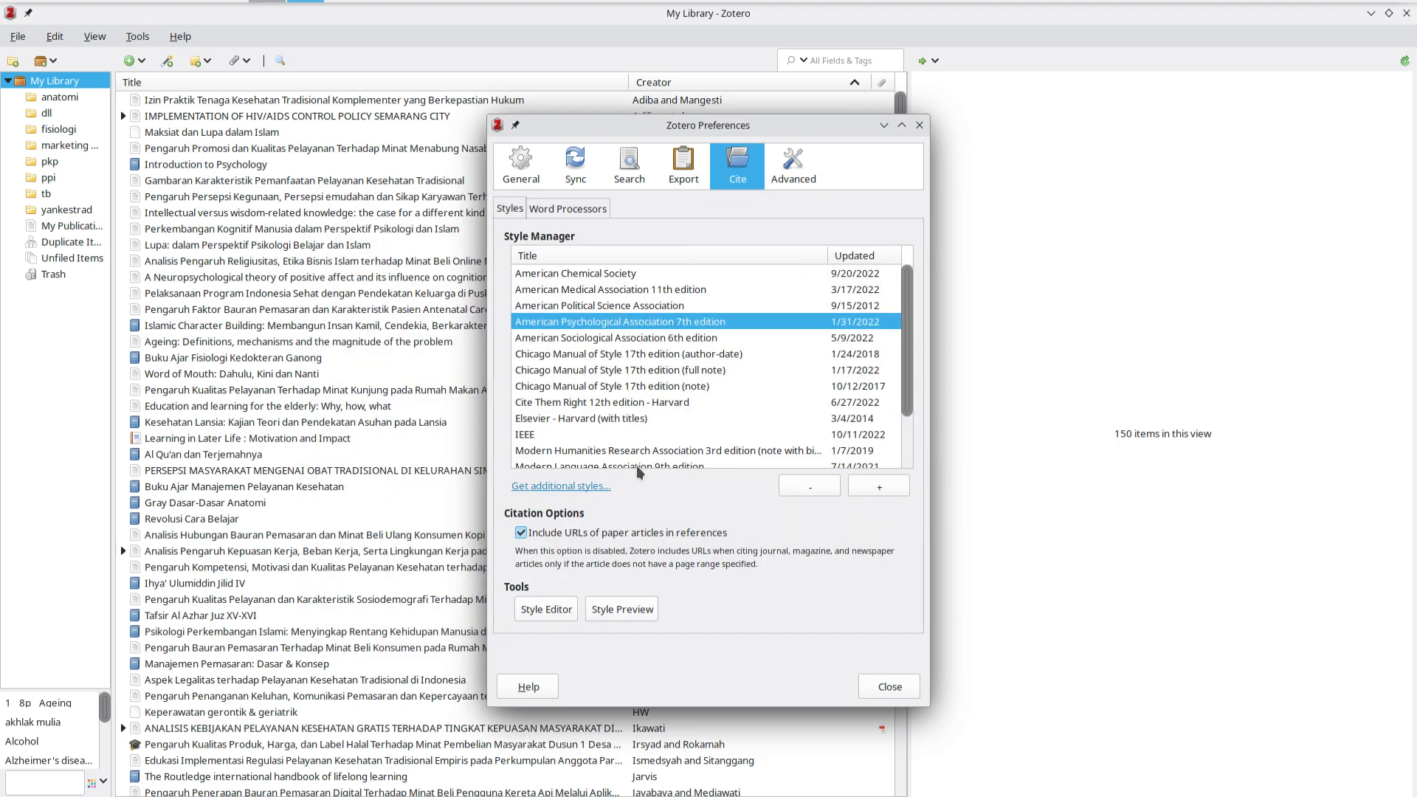
left_click(565, 494)
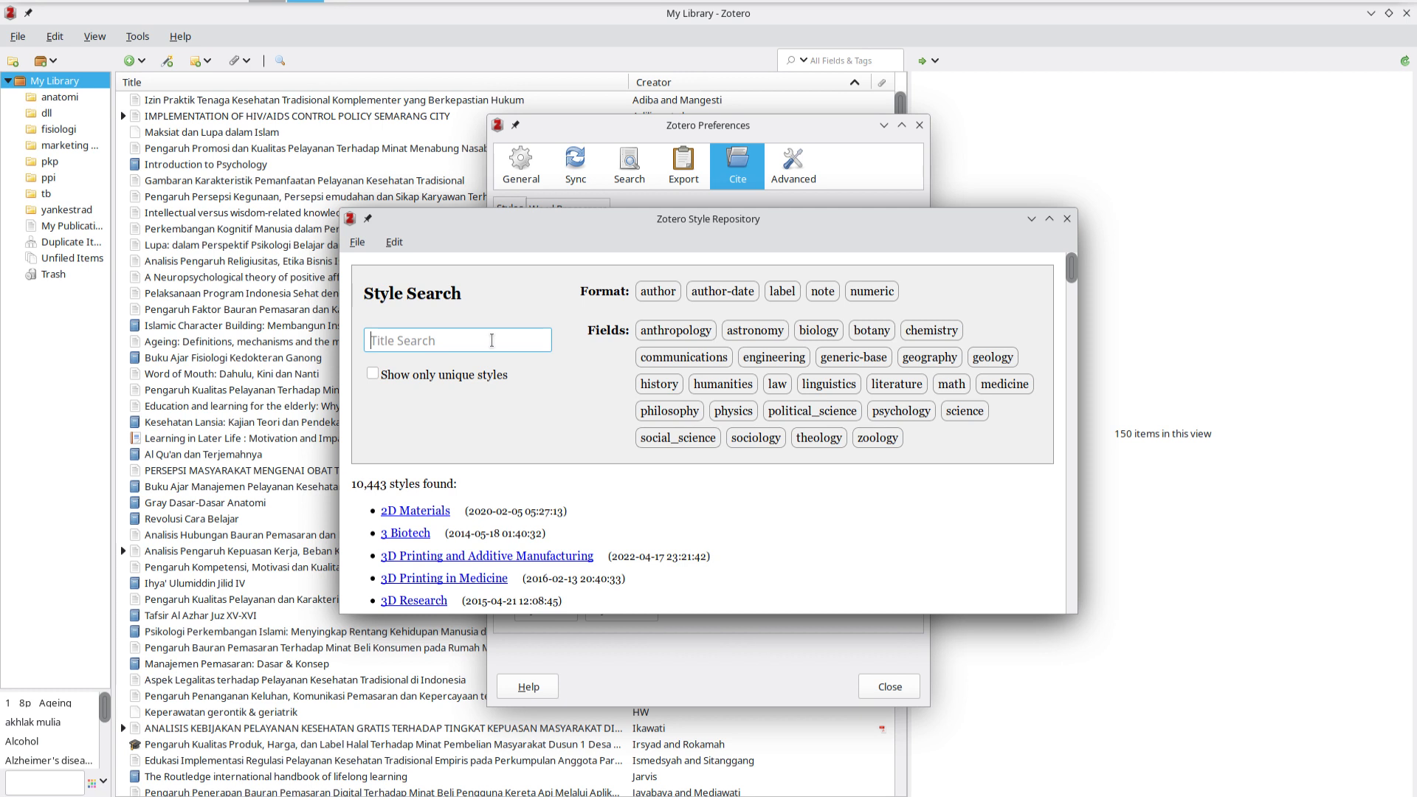
left_click(1067, 219)
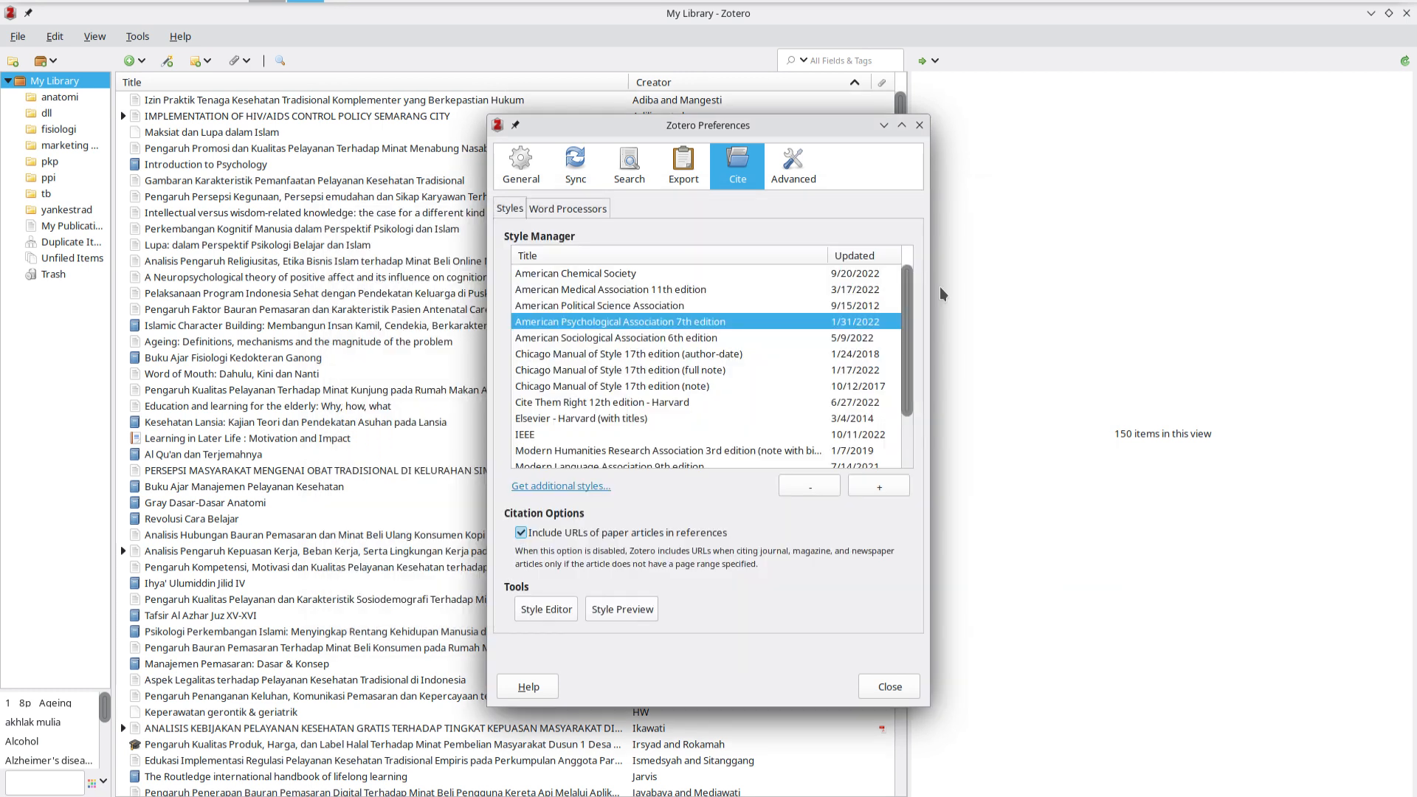
mouse_move(908, 327)
left_mouse_down()
mouse_move(914, 393)
mouse_move(911, 313)
left_mouse_up()
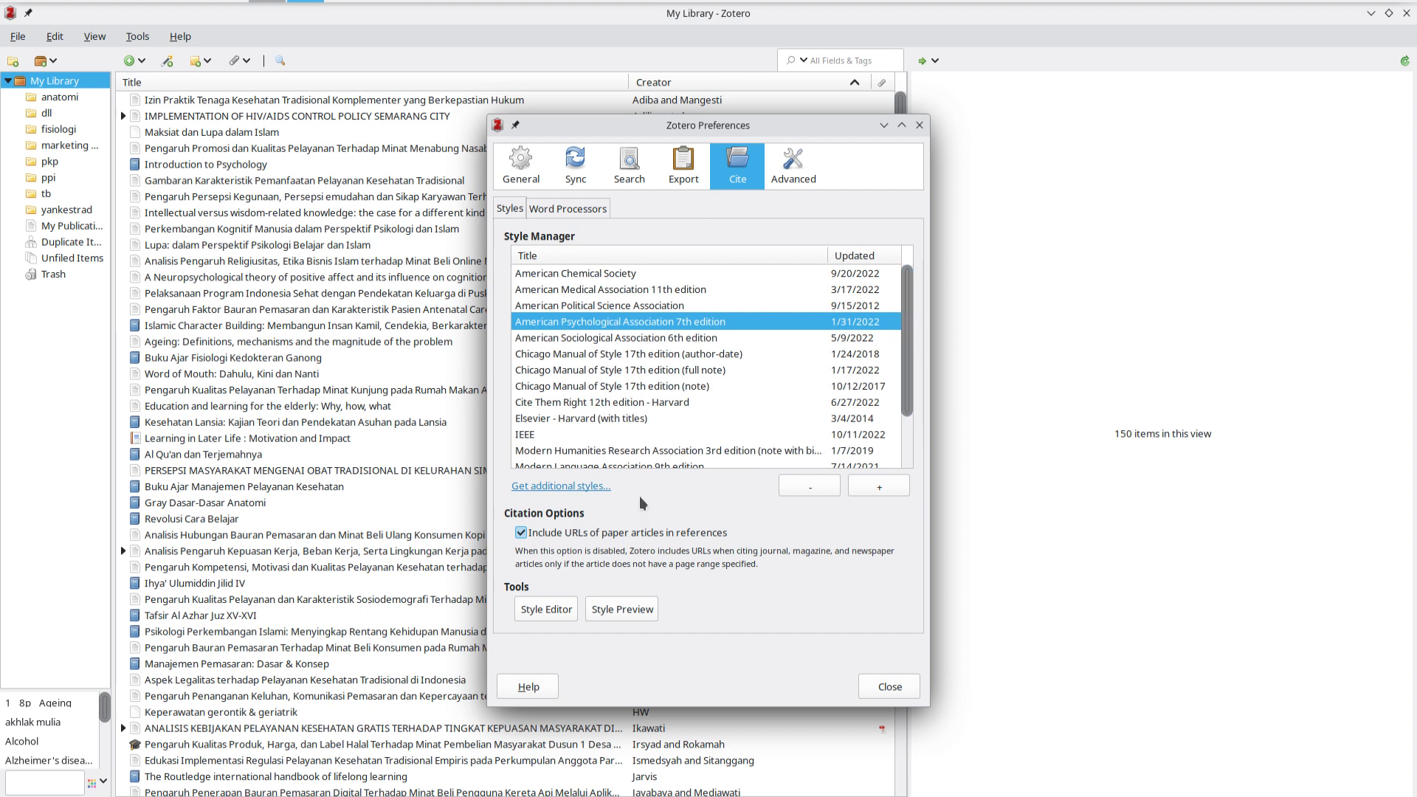
Open the repository of additional styles and search its titles for "harvard"
left_click(580, 493)
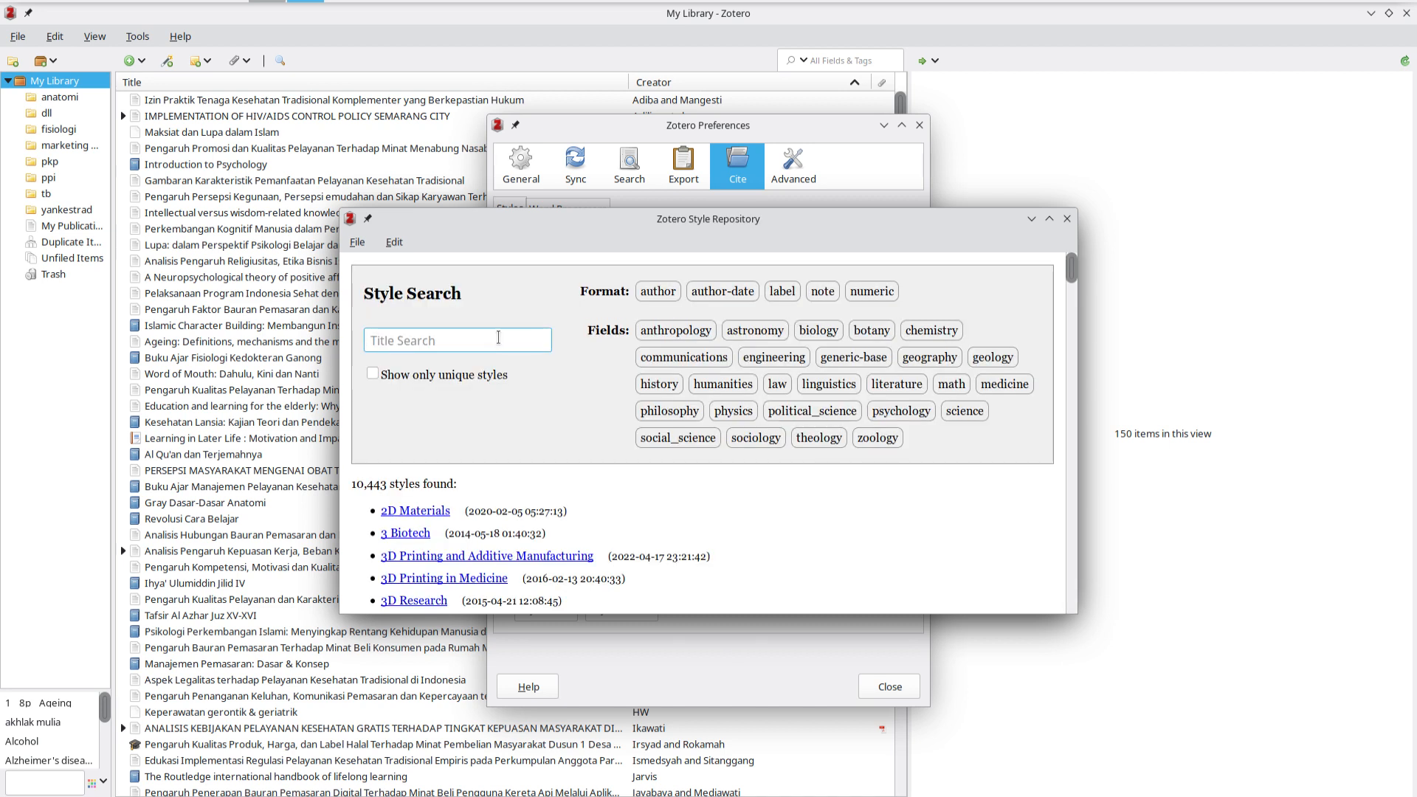
type("har")
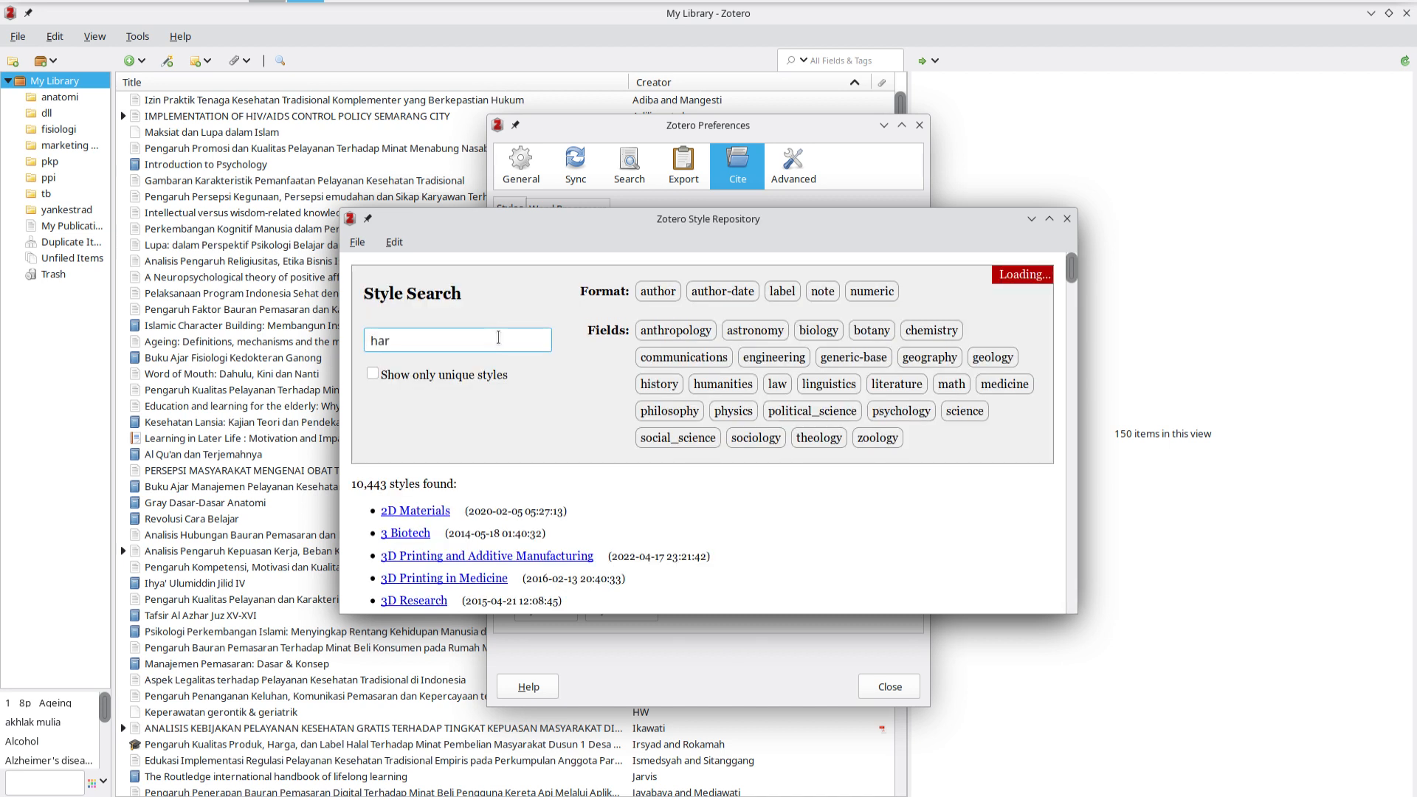
type("vard")
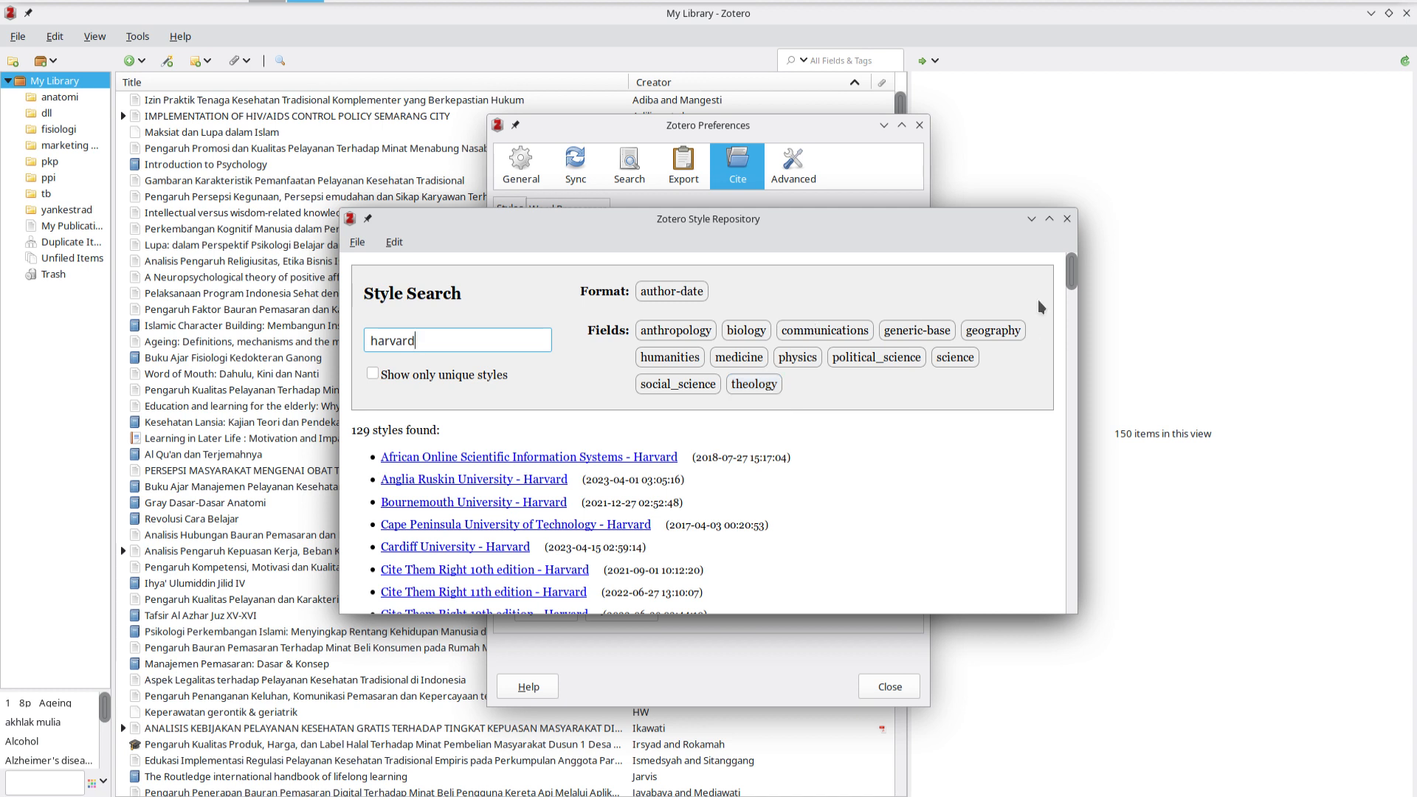
Limit the Harvard search results to unique styles only
left_click_drag(1074, 285, 1065, 226)
mouse_move(451, 492)
left_click(403, 383)
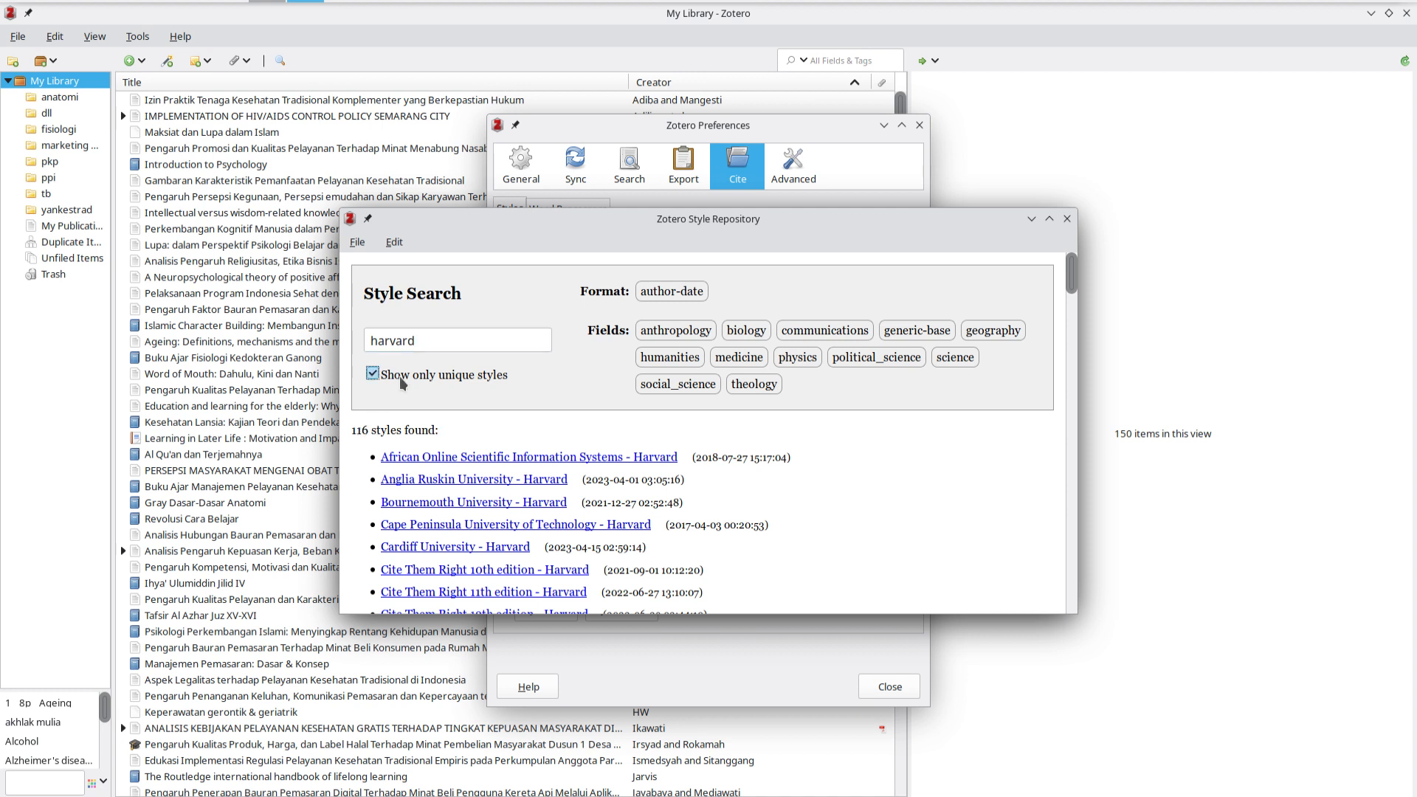
left_click(403, 383)
left_click_drag(349, 436, 440, 428)
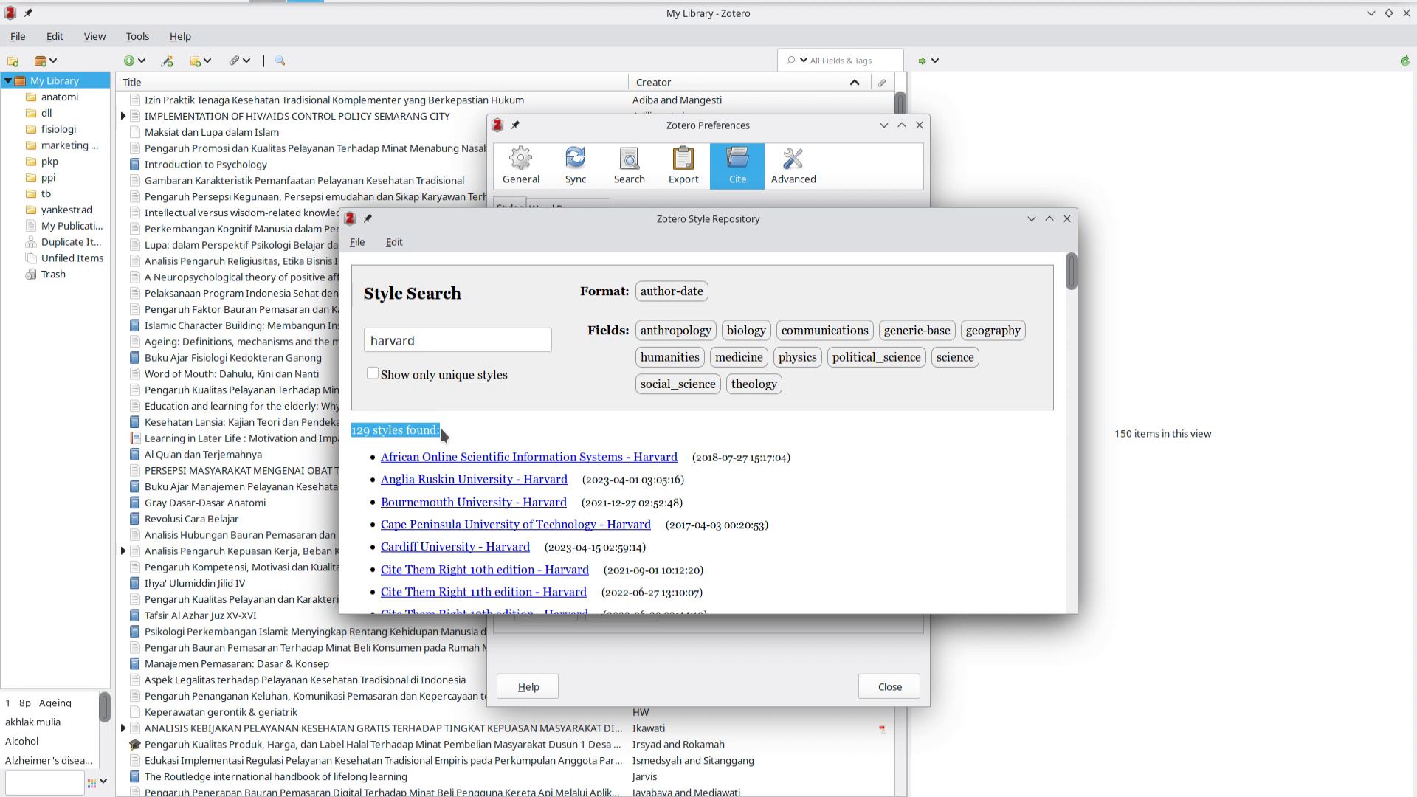
left_click(441, 428)
left_click(389, 380)
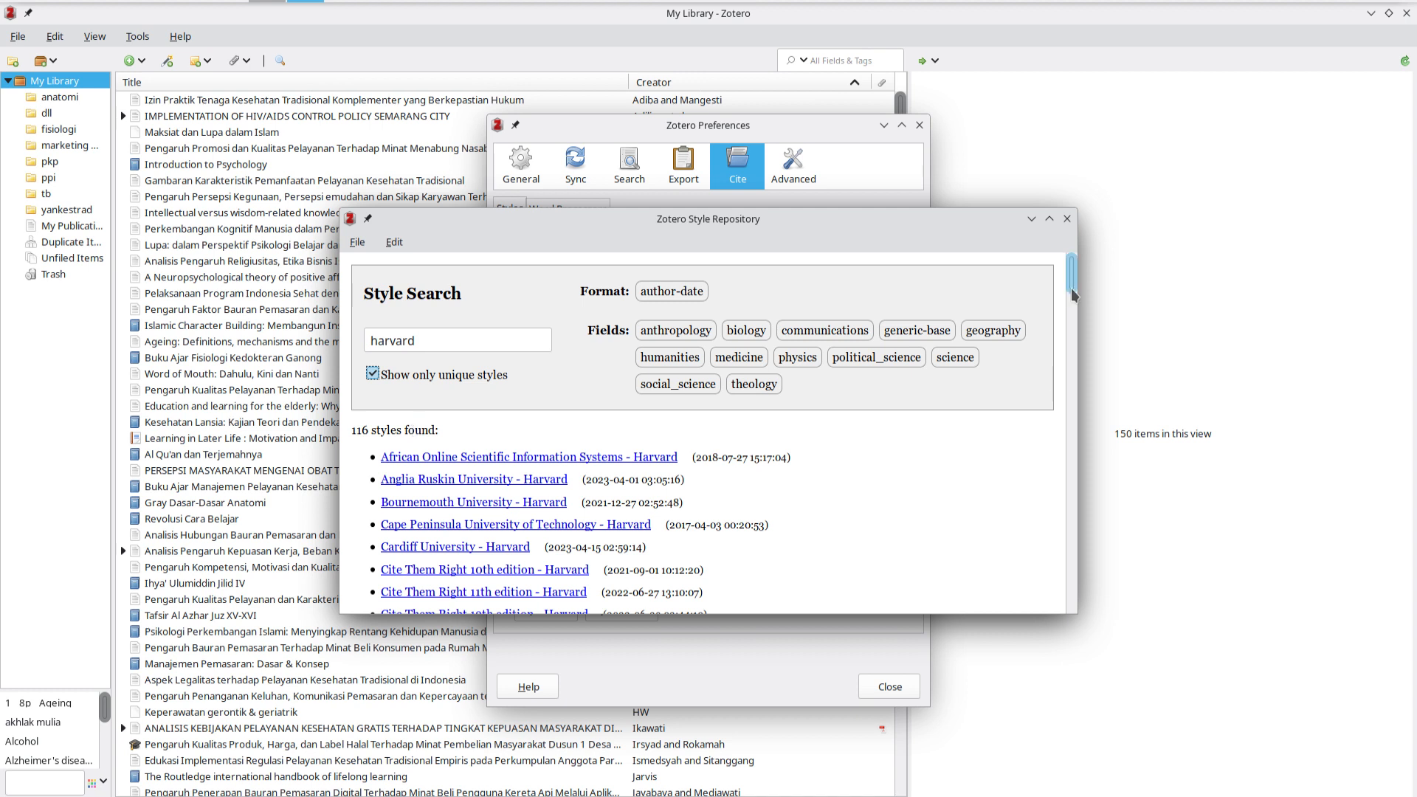
Browse the Harvard styles and compare the citation previews of the University of Birmingham, Bradford and Brighton variants
left_click_drag(1072, 294, 1072, 306)
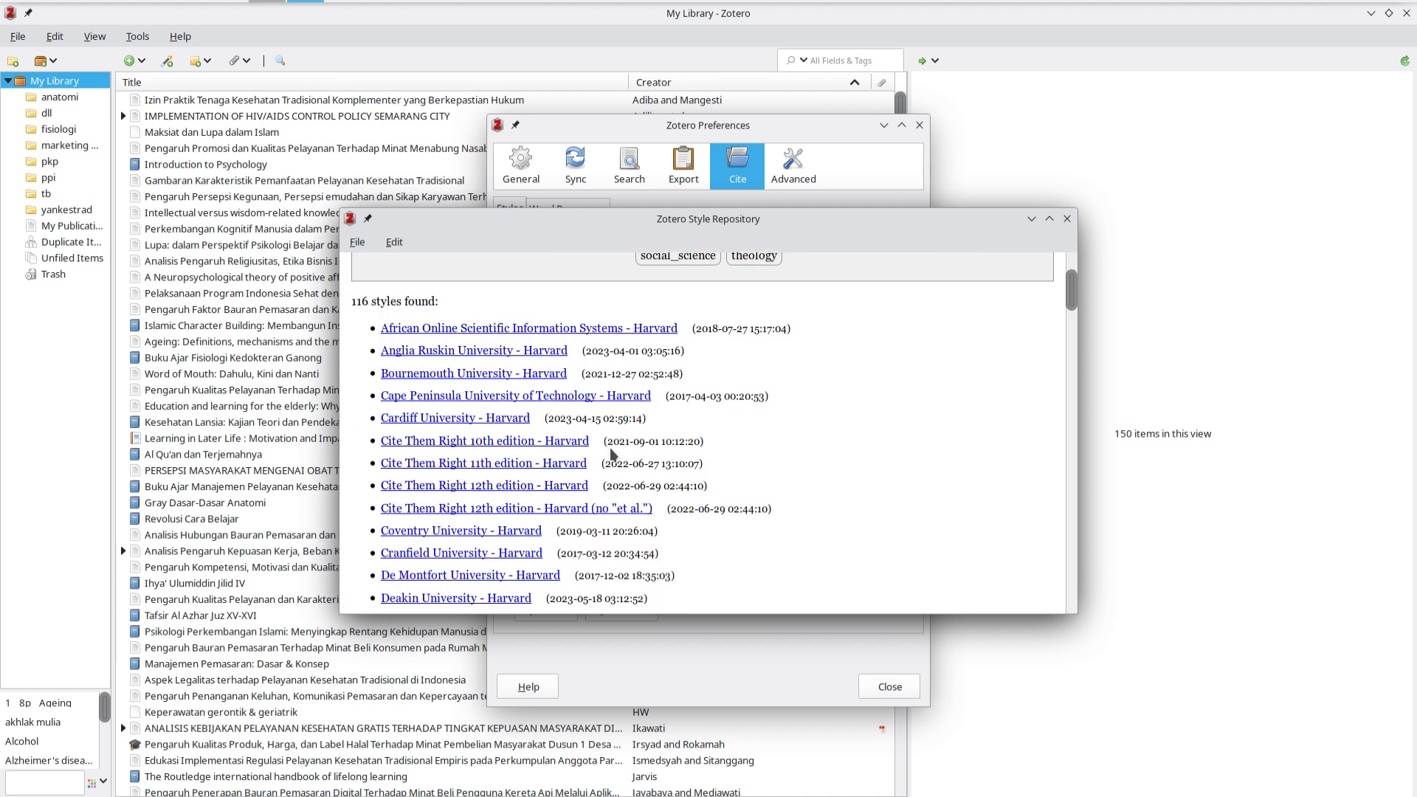
mouse_move(665, 498)
left_click_drag(1070, 299, 1075, 340)
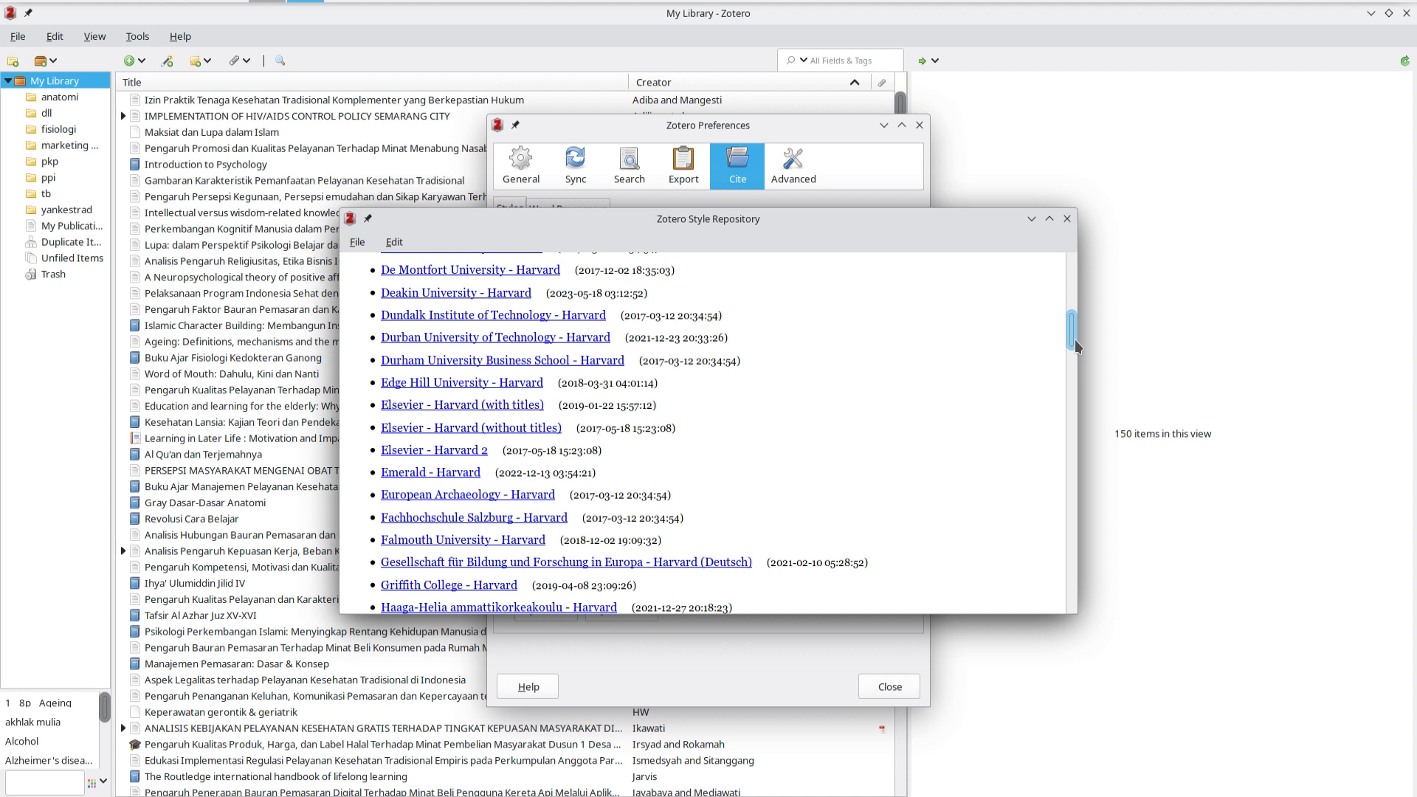
left_click_drag(1074, 340, 1076, 518)
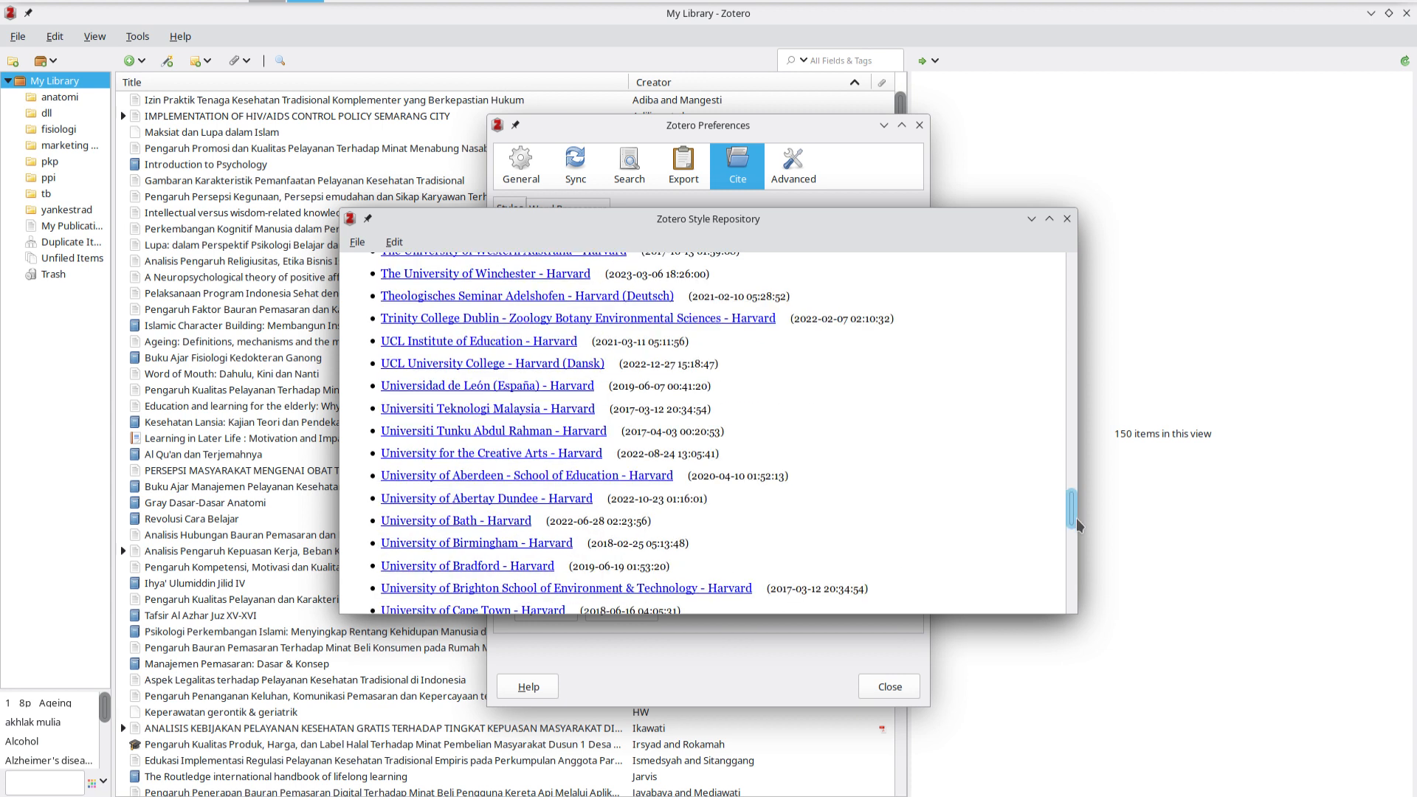
left_click_drag(1076, 519, 1076, 528)
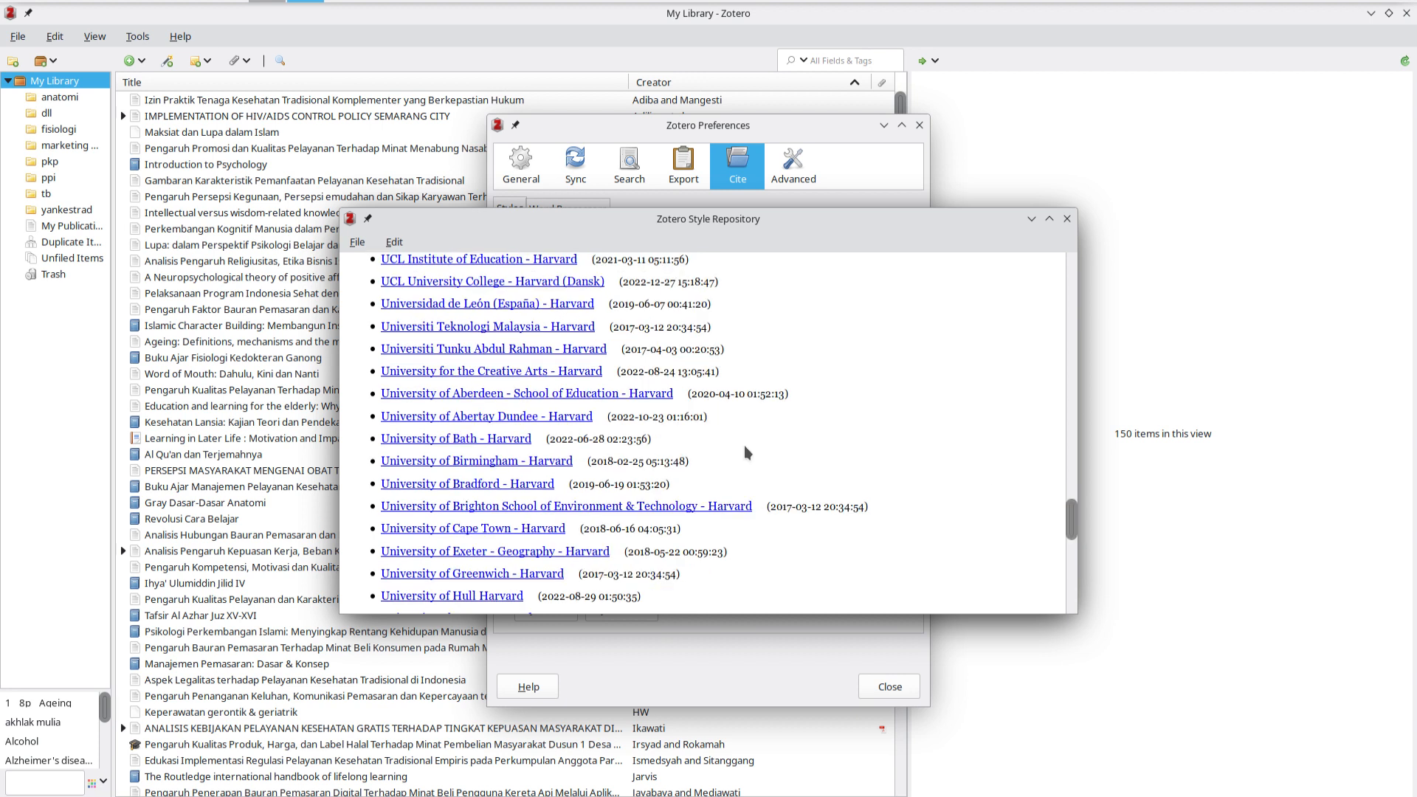
mouse_move(554, 464)
mouse_move(438, 467)
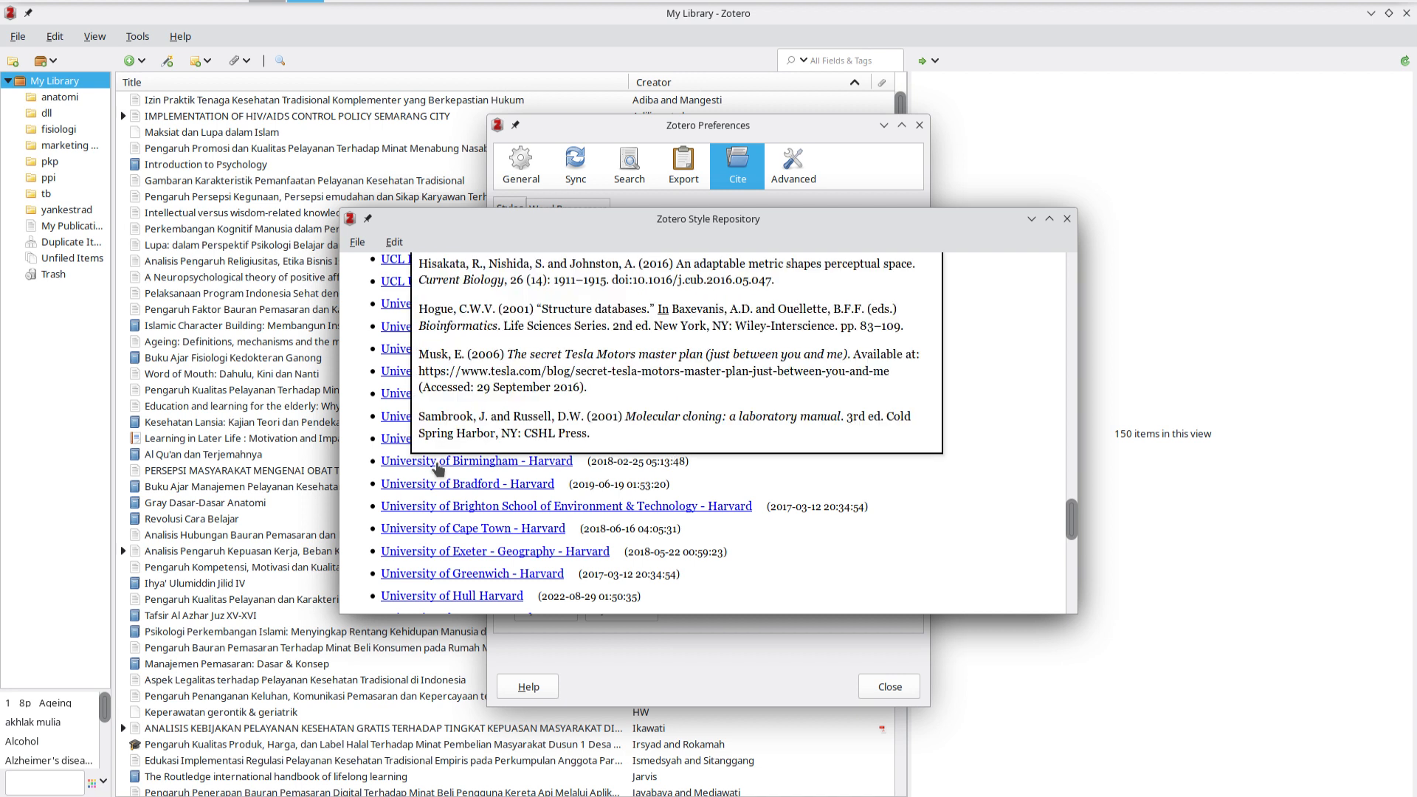
mouse_move(505, 467)
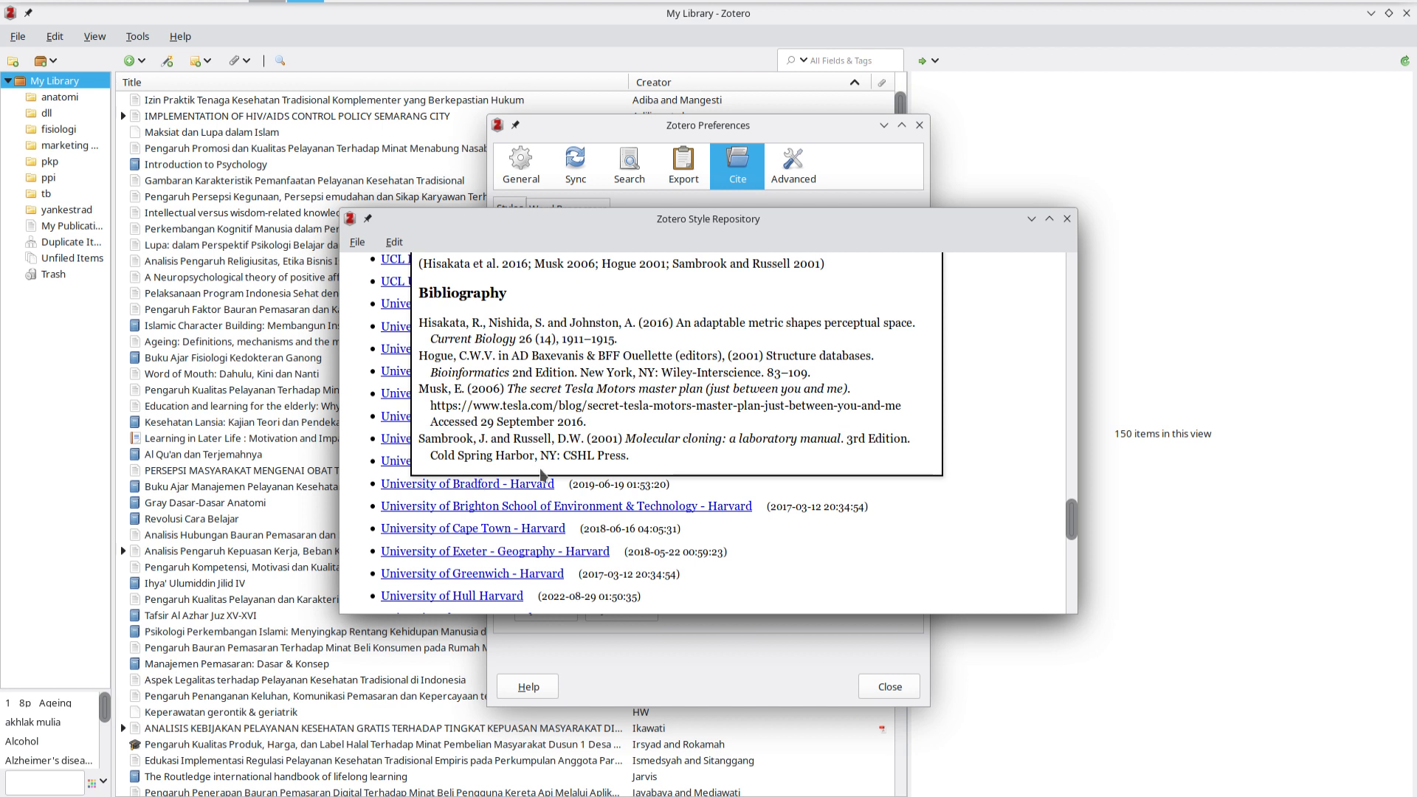
mouse_move(387, 465)
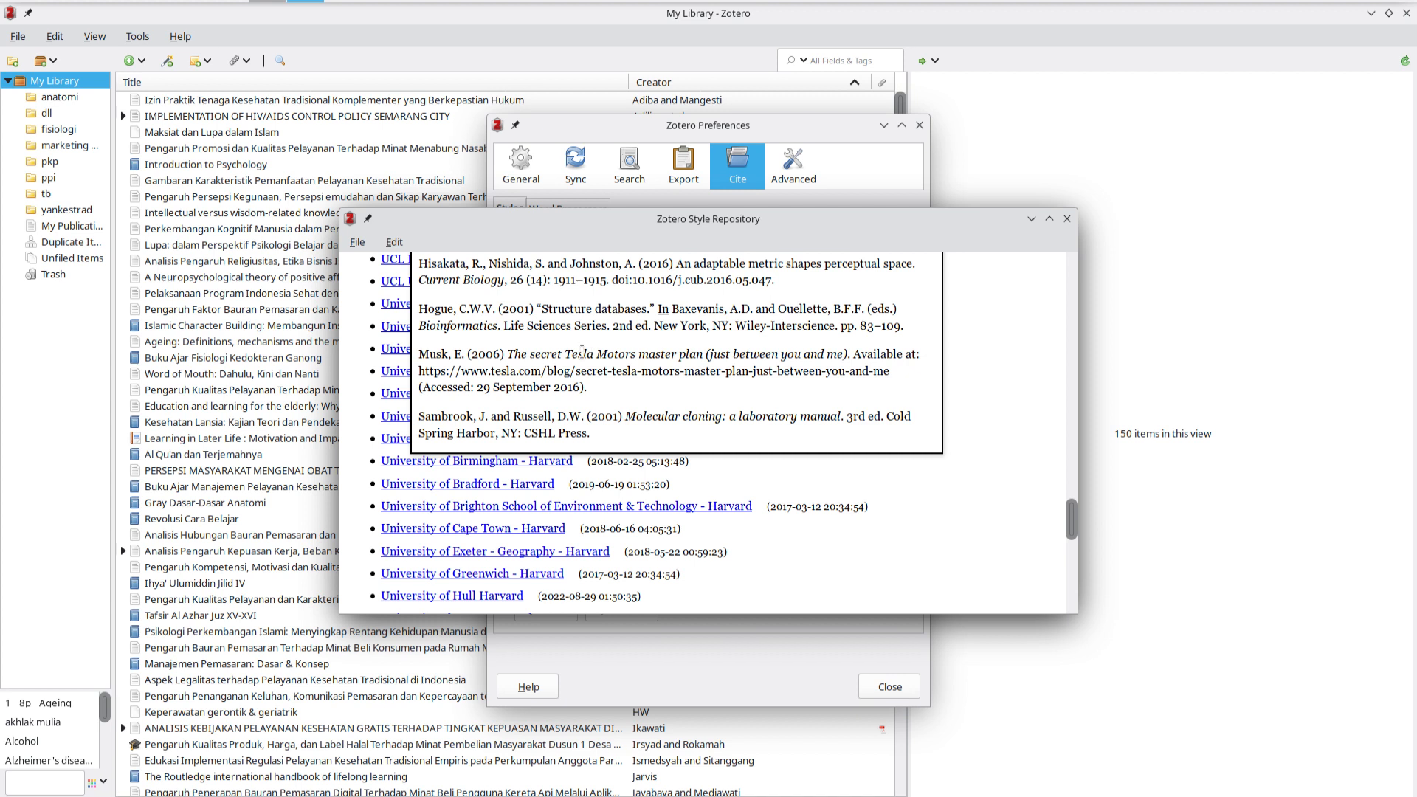
mouse_move(561, 511)
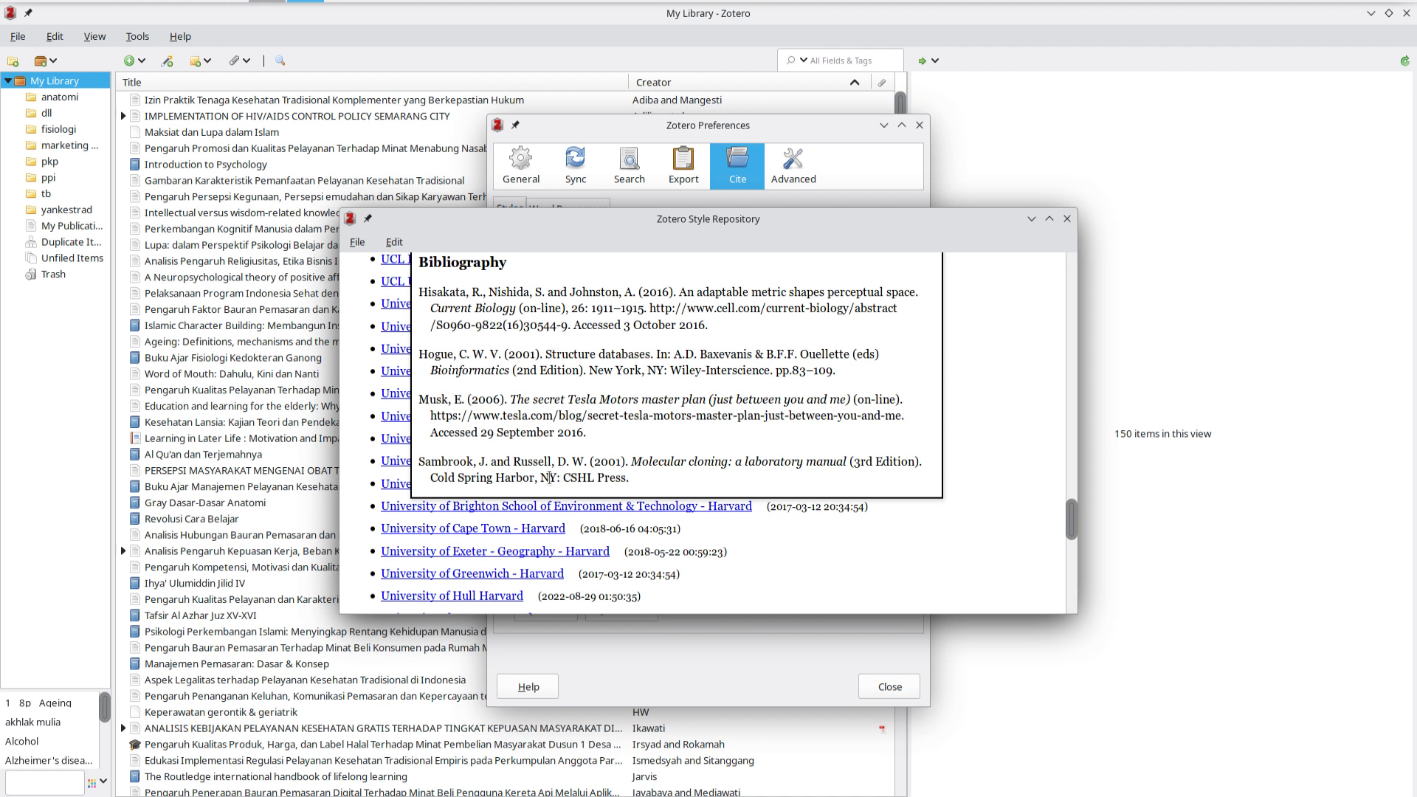
Compare the citation previews of the University of Greenwich, Swinburne University of Technology and African Online Scientific Information Systems Harvard styles
mouse_move(536, 577)
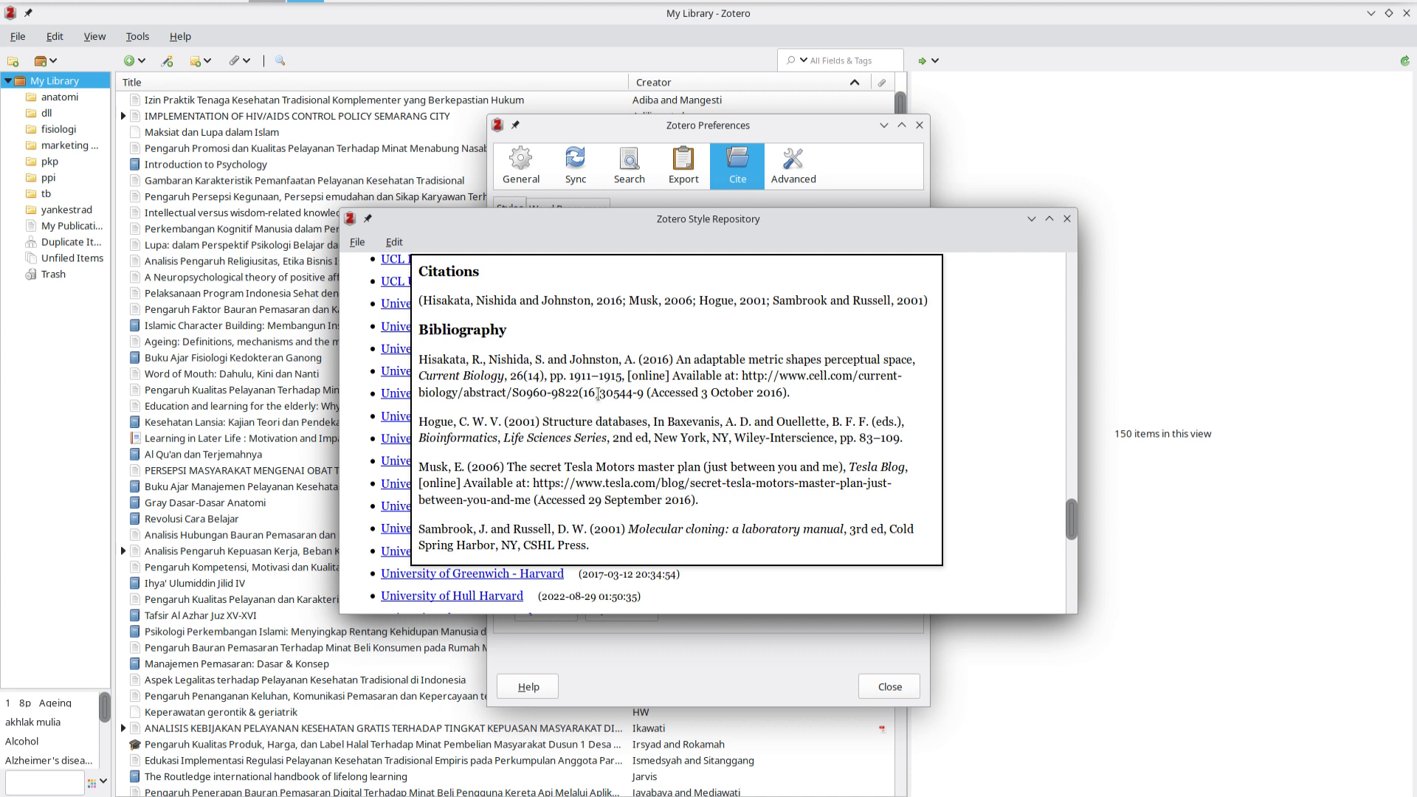
mouse_move(457, 610)
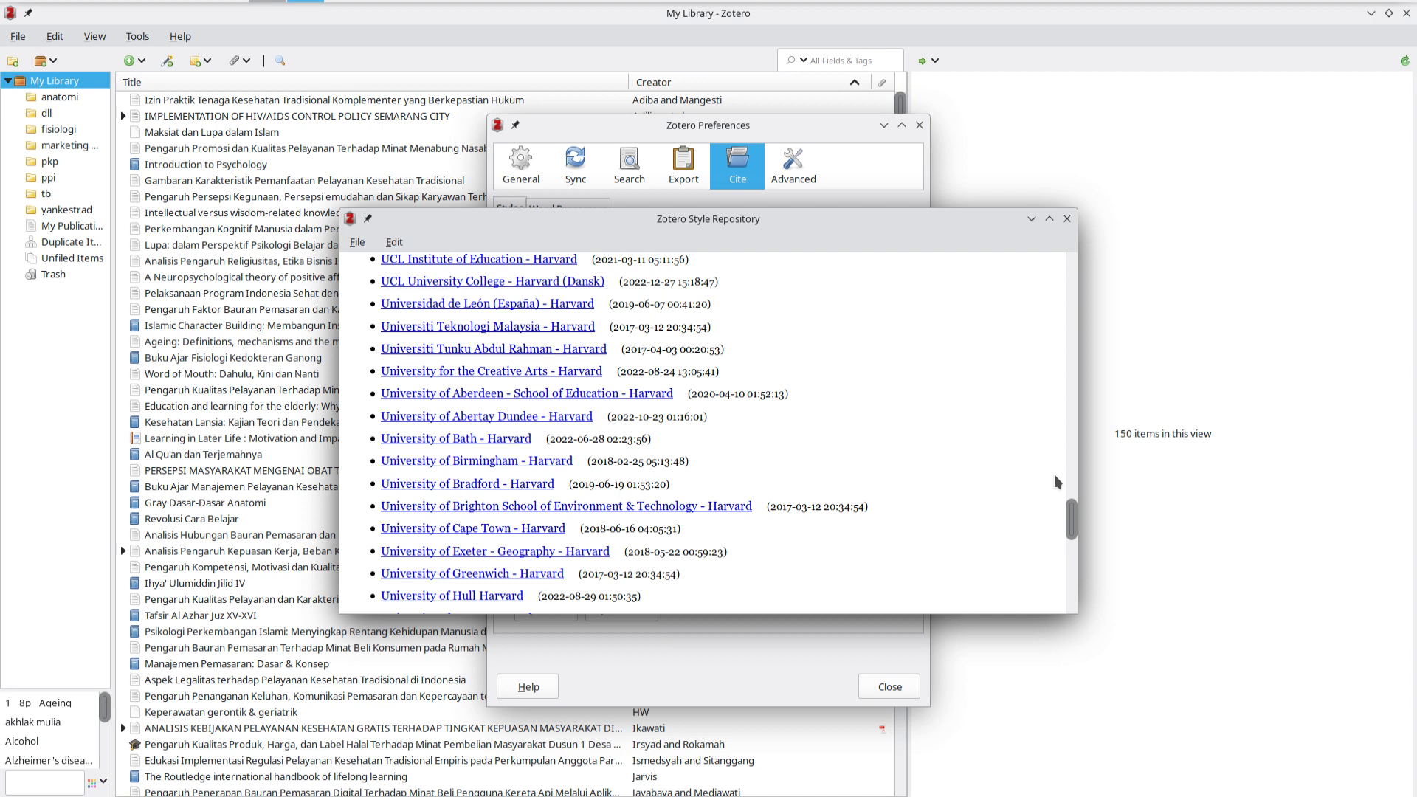
left_click_drag(1070, 515, 1070, 464)
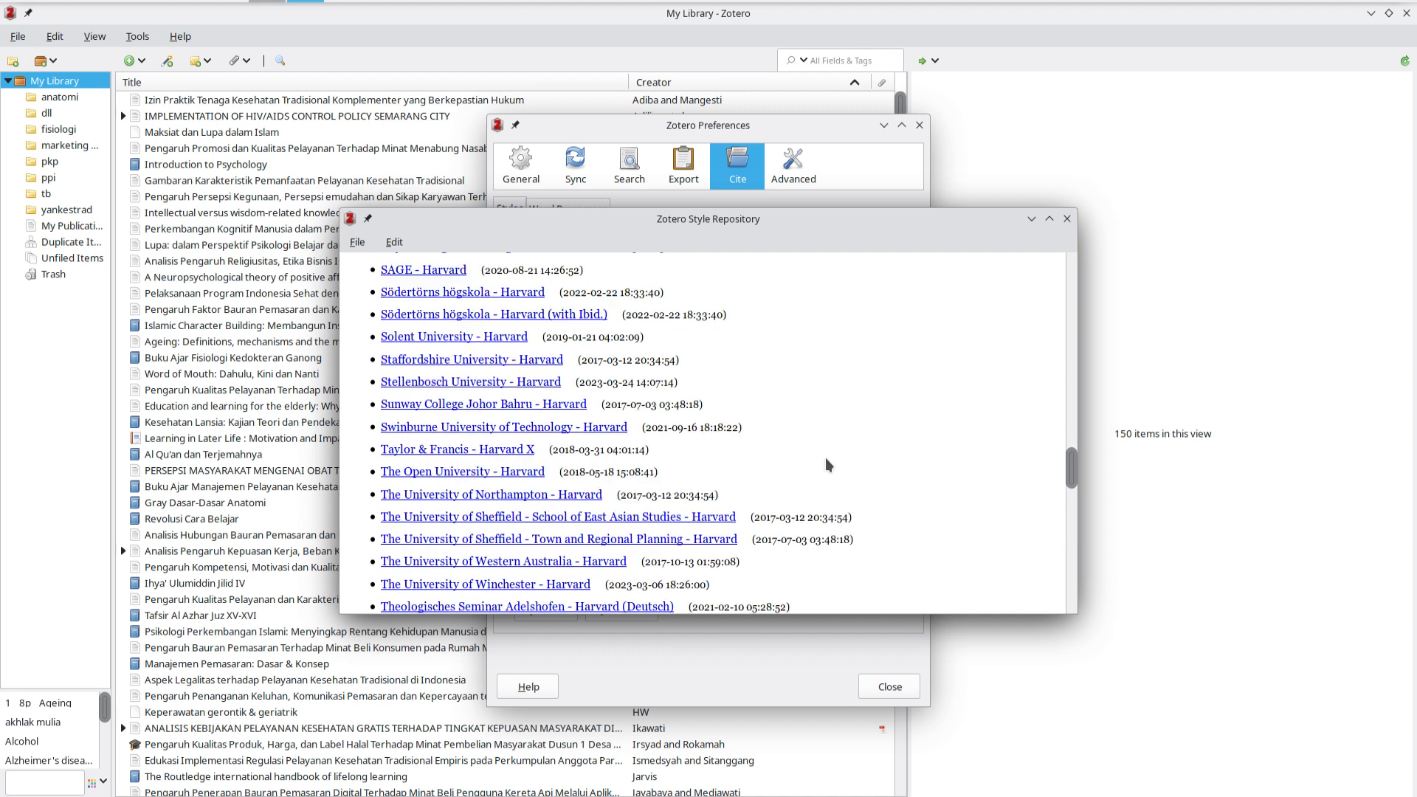
mouse_move(600, 437)
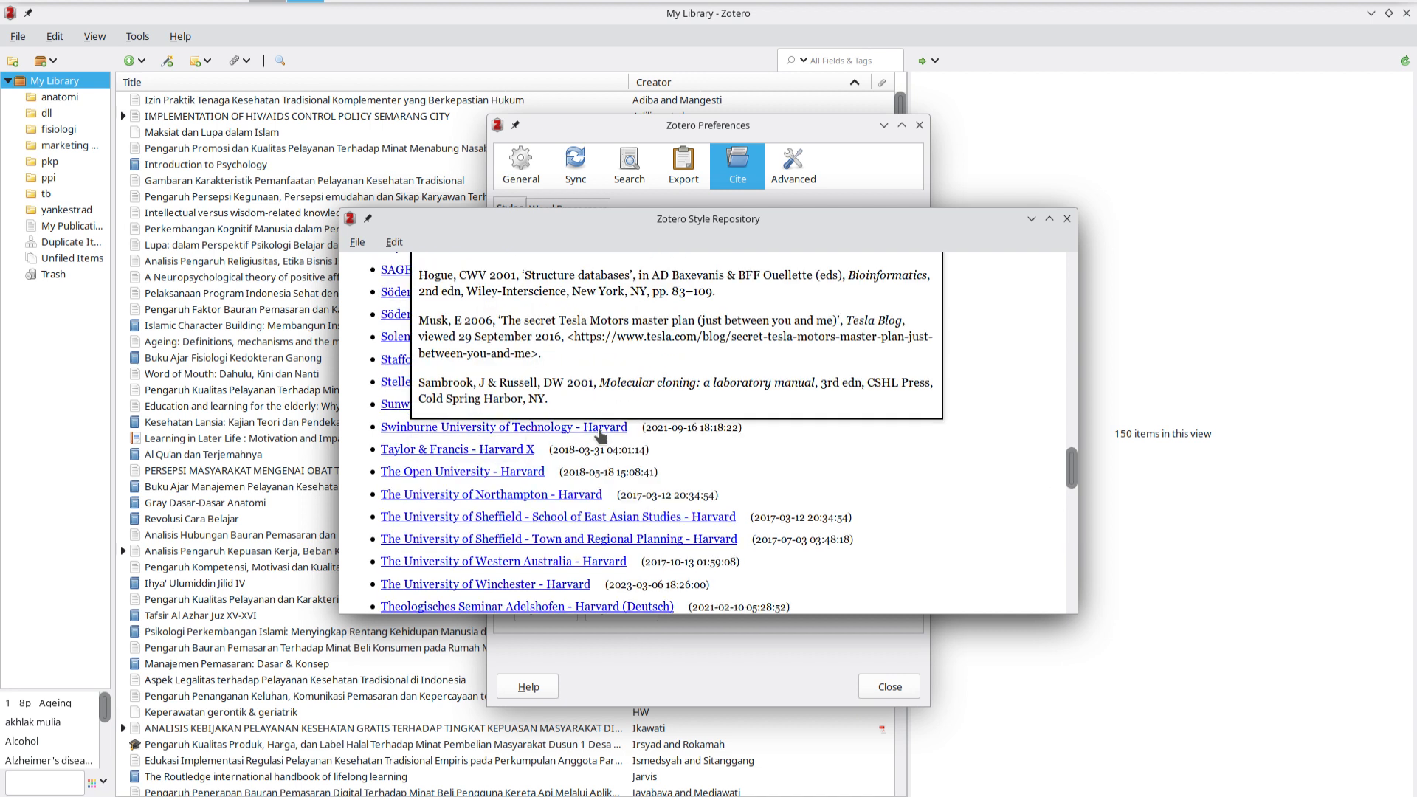
left_click_drag(1078, 474, 1070, 336)
mouse_move(648, 577)
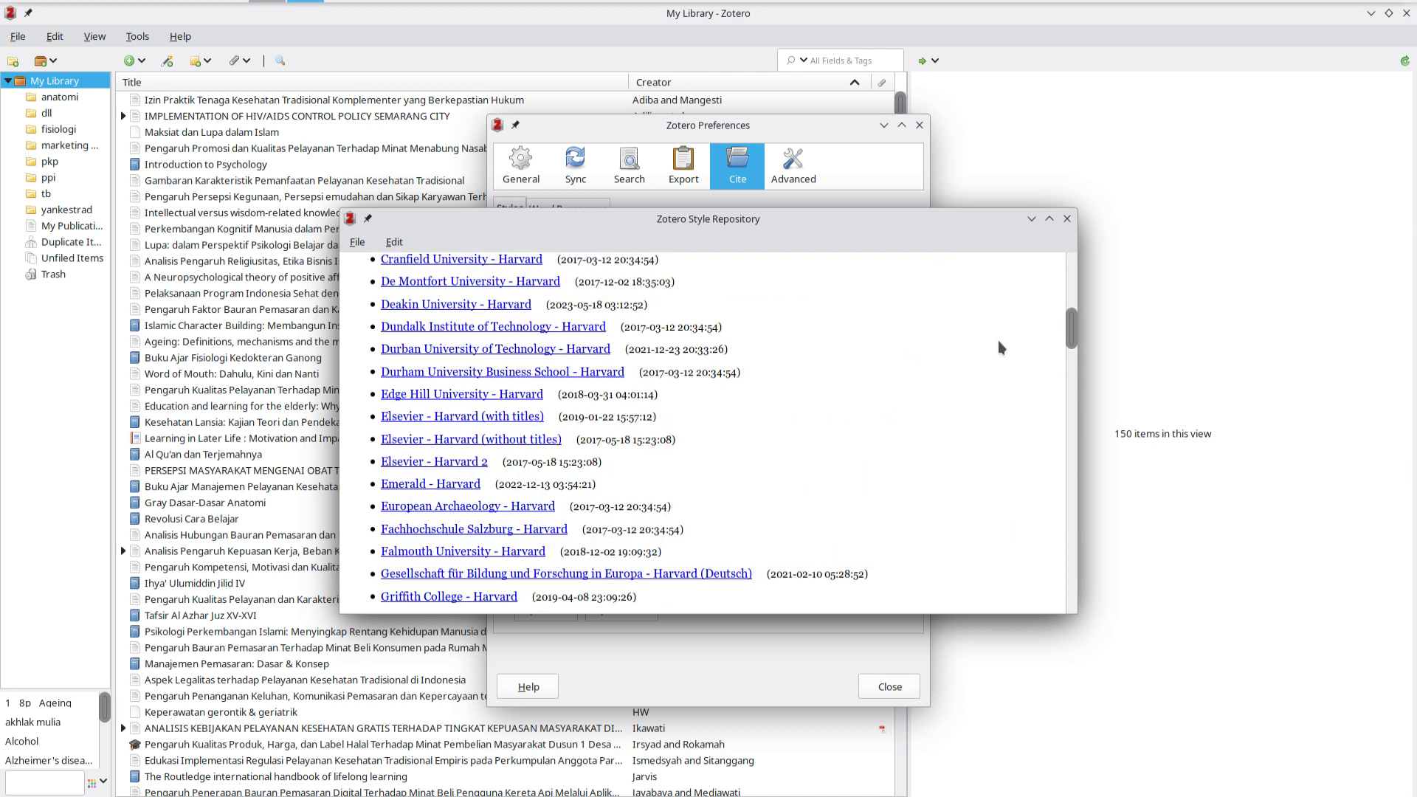
left_click_drag(1074, 346, 1066, 303)
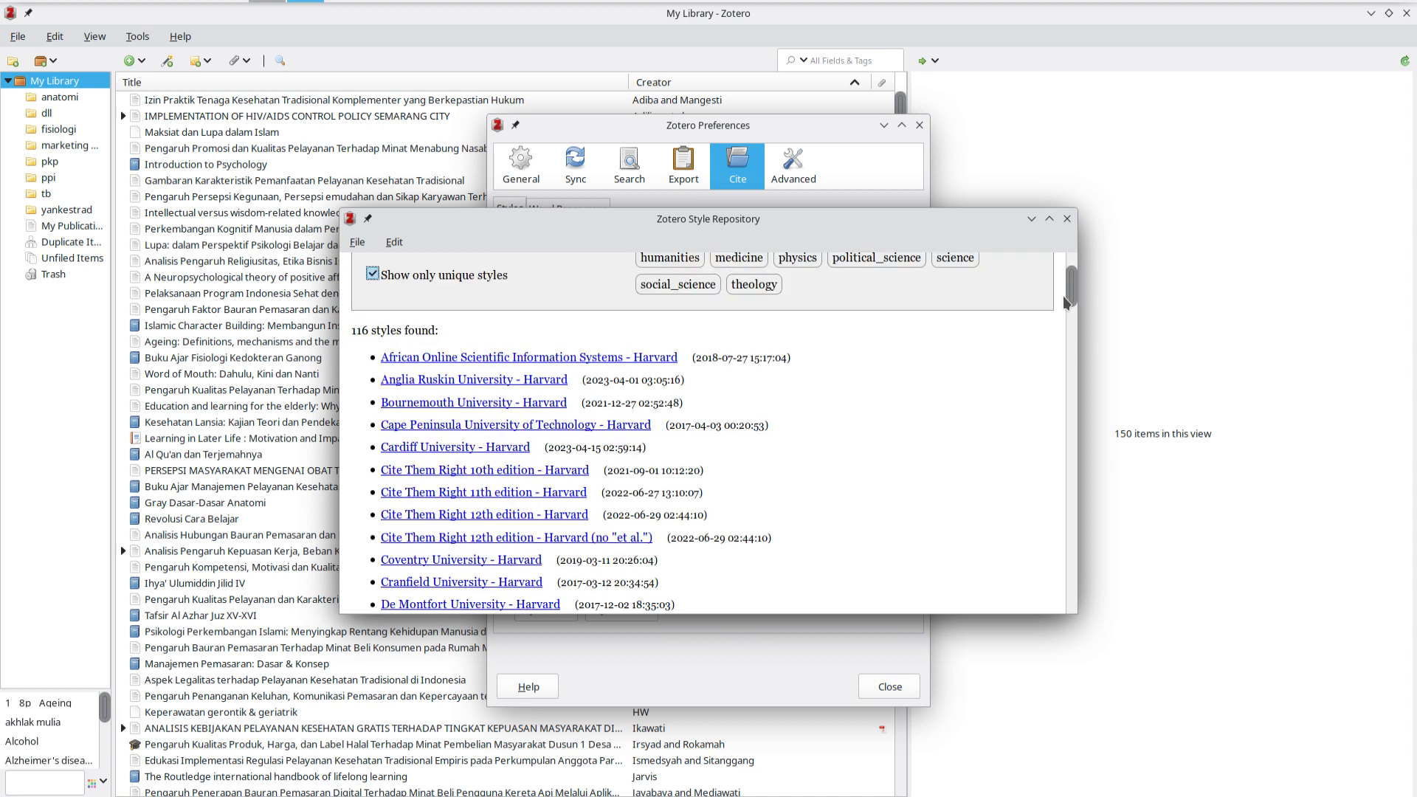
mouse_move(645, 360)
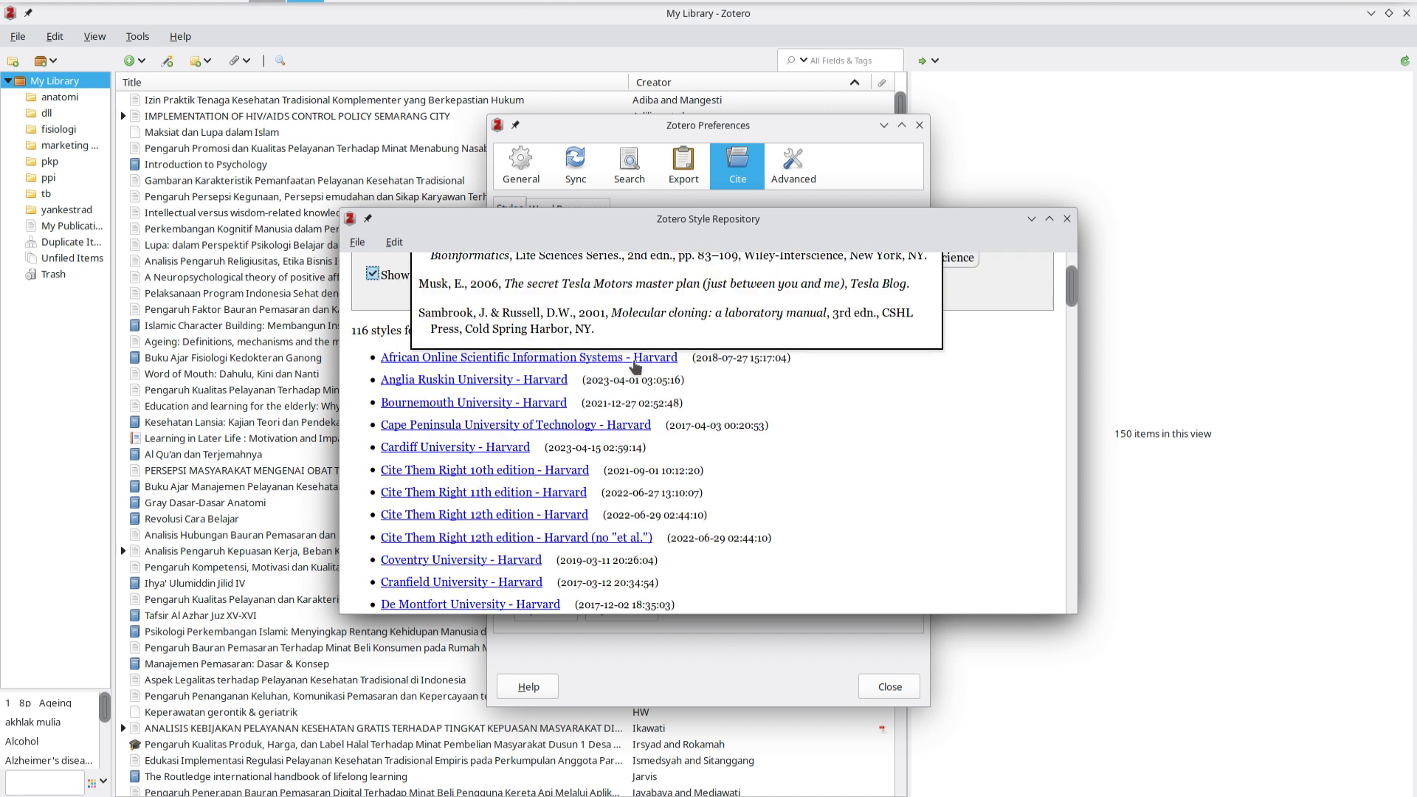
mouse_move(569, 356)
Check the citation previews of the Gesellschaft für Bildung und Forschung in Europa, Griffith College and Imperial College London Harvard styles
left_click_drag(1073, 299, 1072, 358)
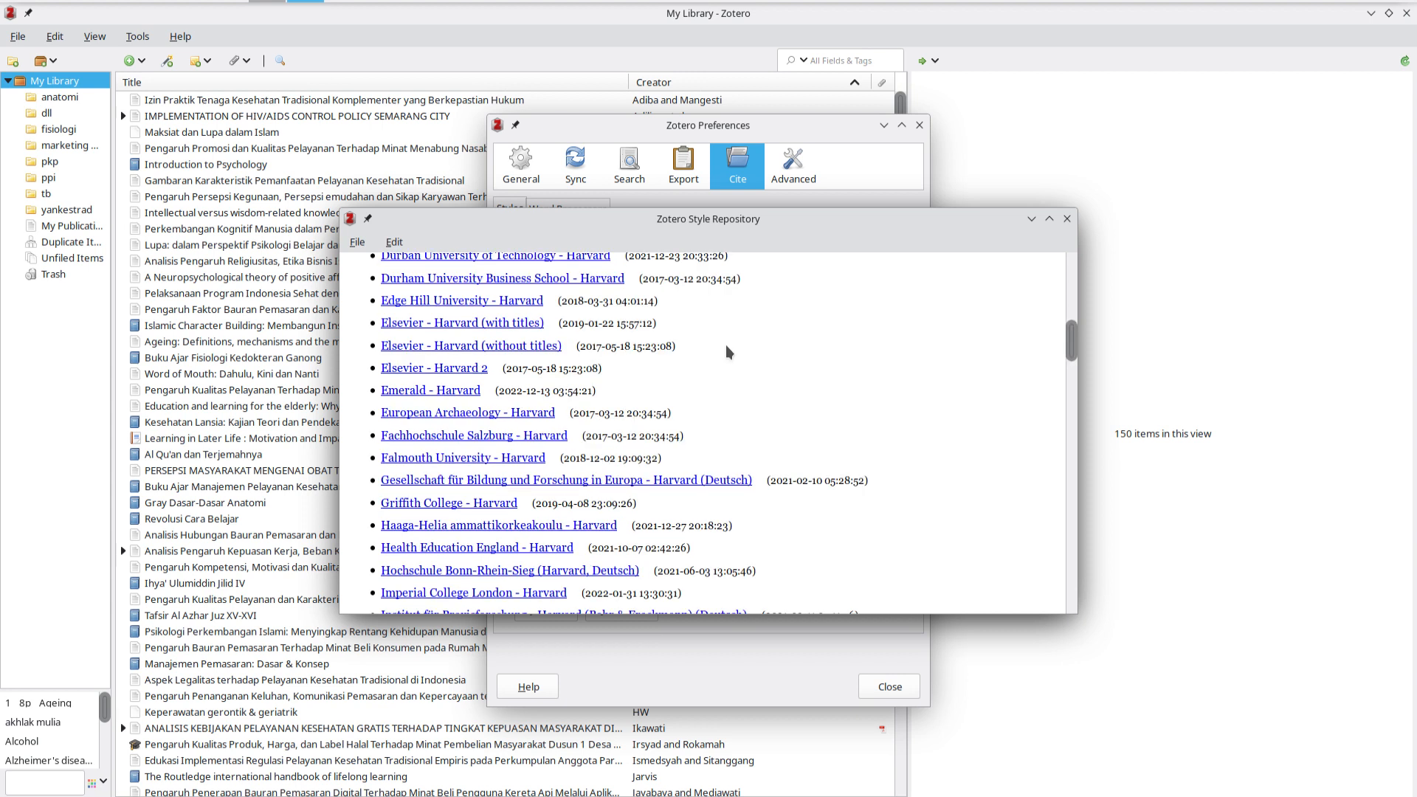
mouse_move(477, 461)
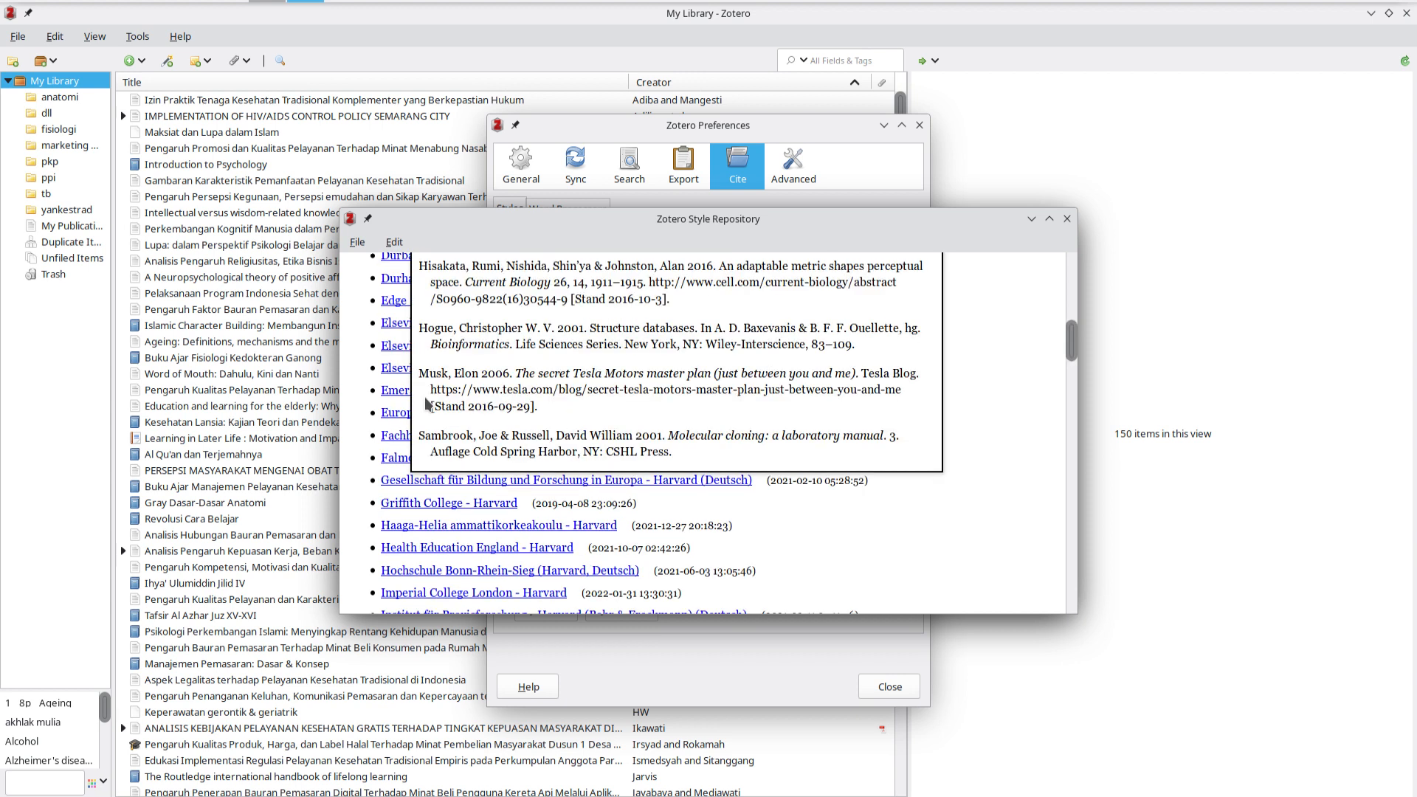
mouse_move(396, 399)
mouse_move(436, 498)
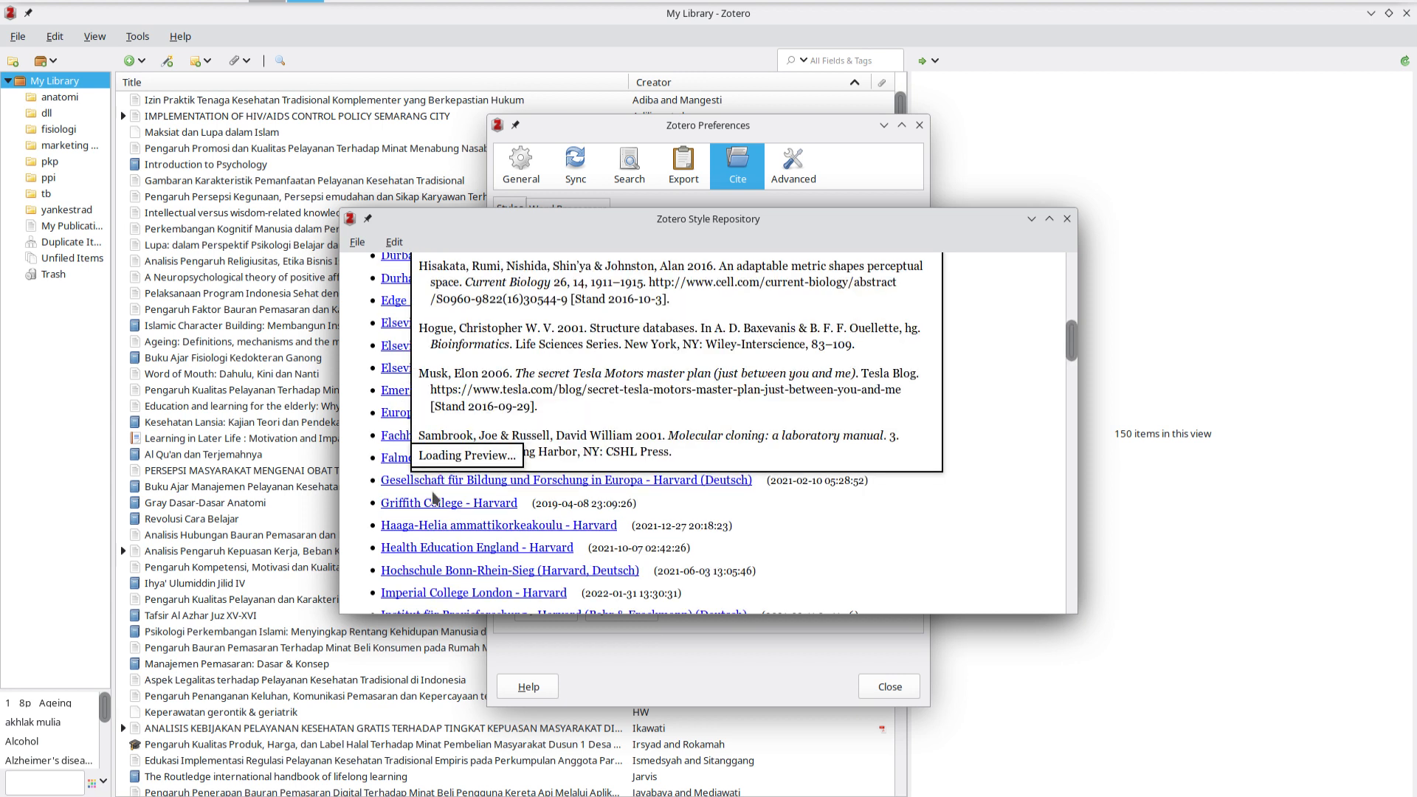
mouse_move(473, 611)
mouse_move(425, 597)
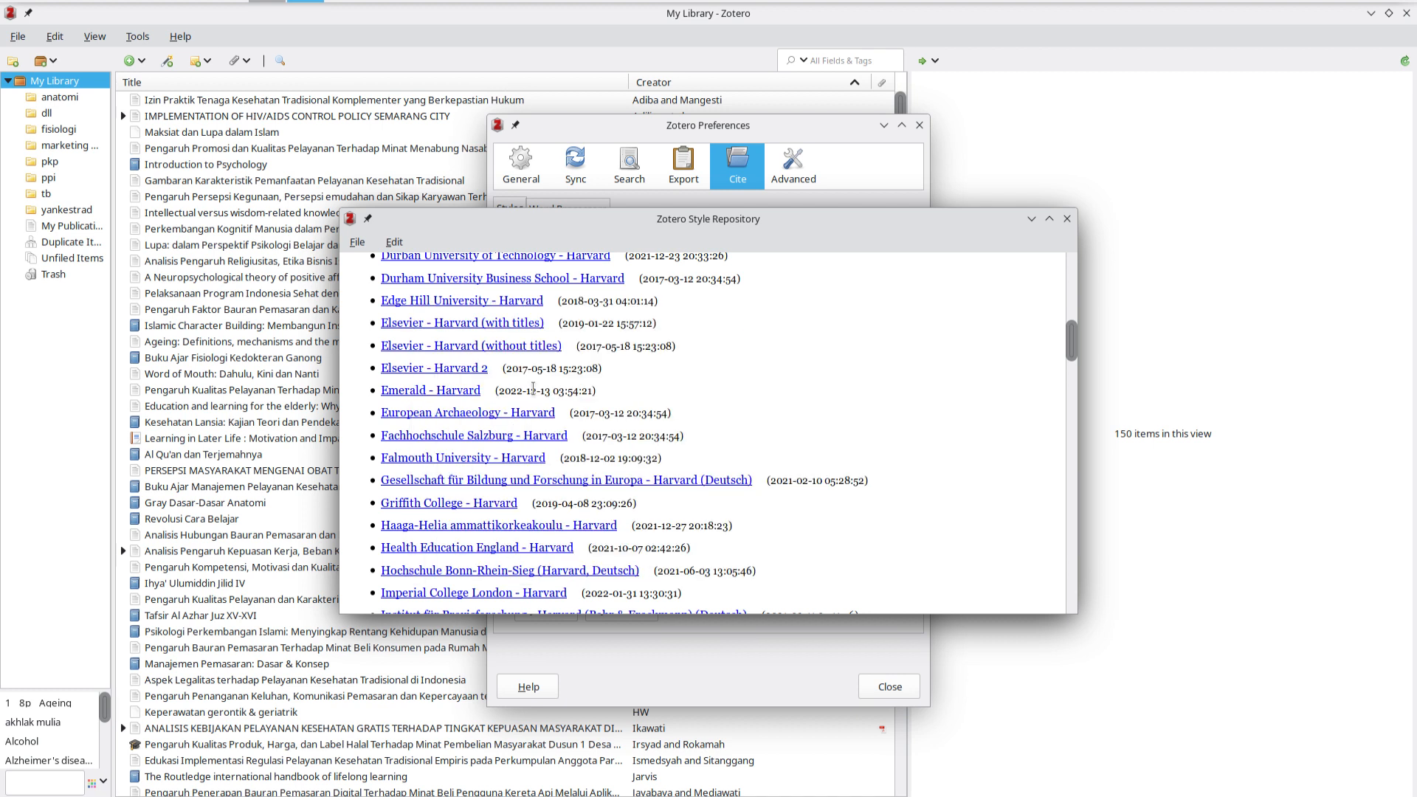
mouse_move(470, 398)
Find the University of Birmingham - Harvard style in the repository list, check its citation preview and install it
scroll(1076, 381, "down", 3)
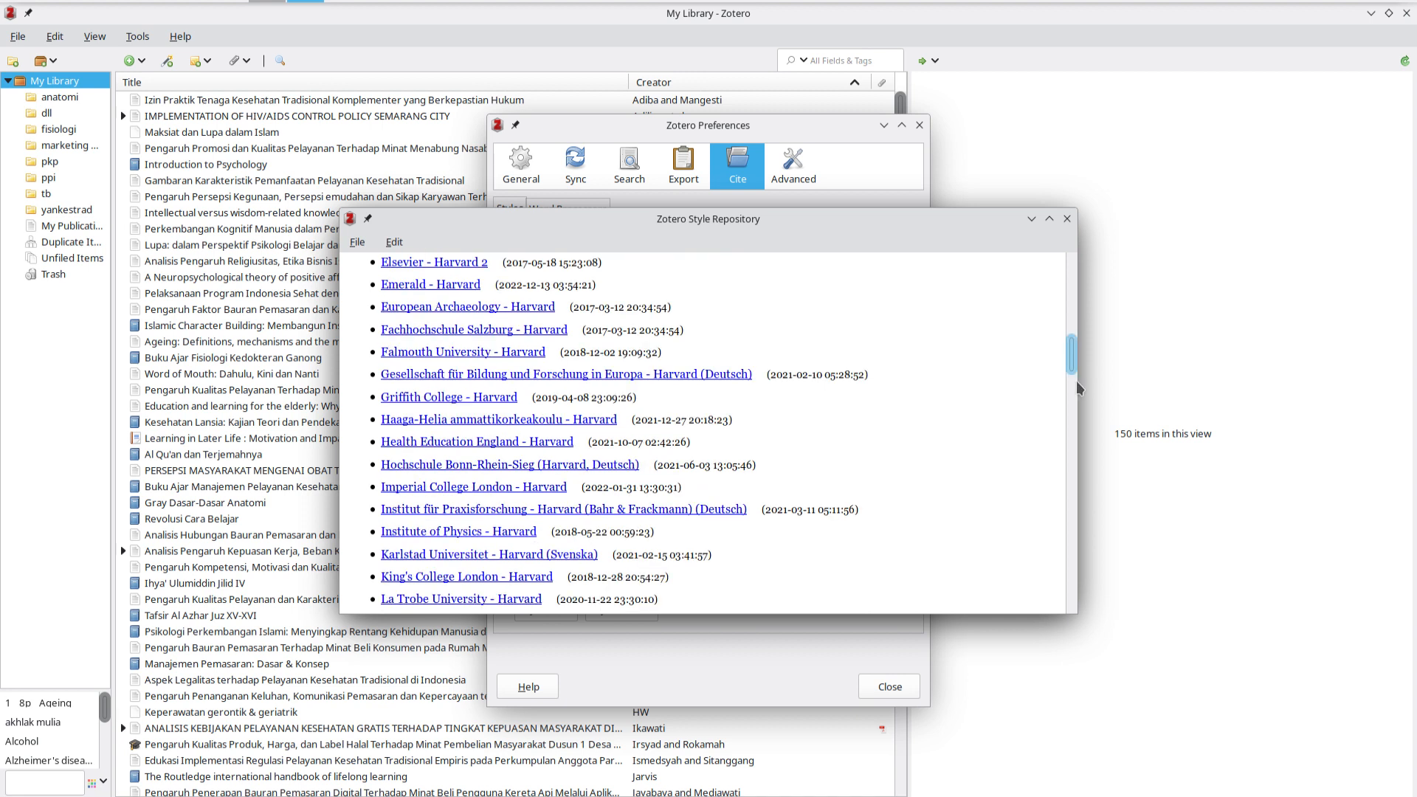
scroll(1076, 381, "down", 8)
scroll(1077, 402, "down", 3)
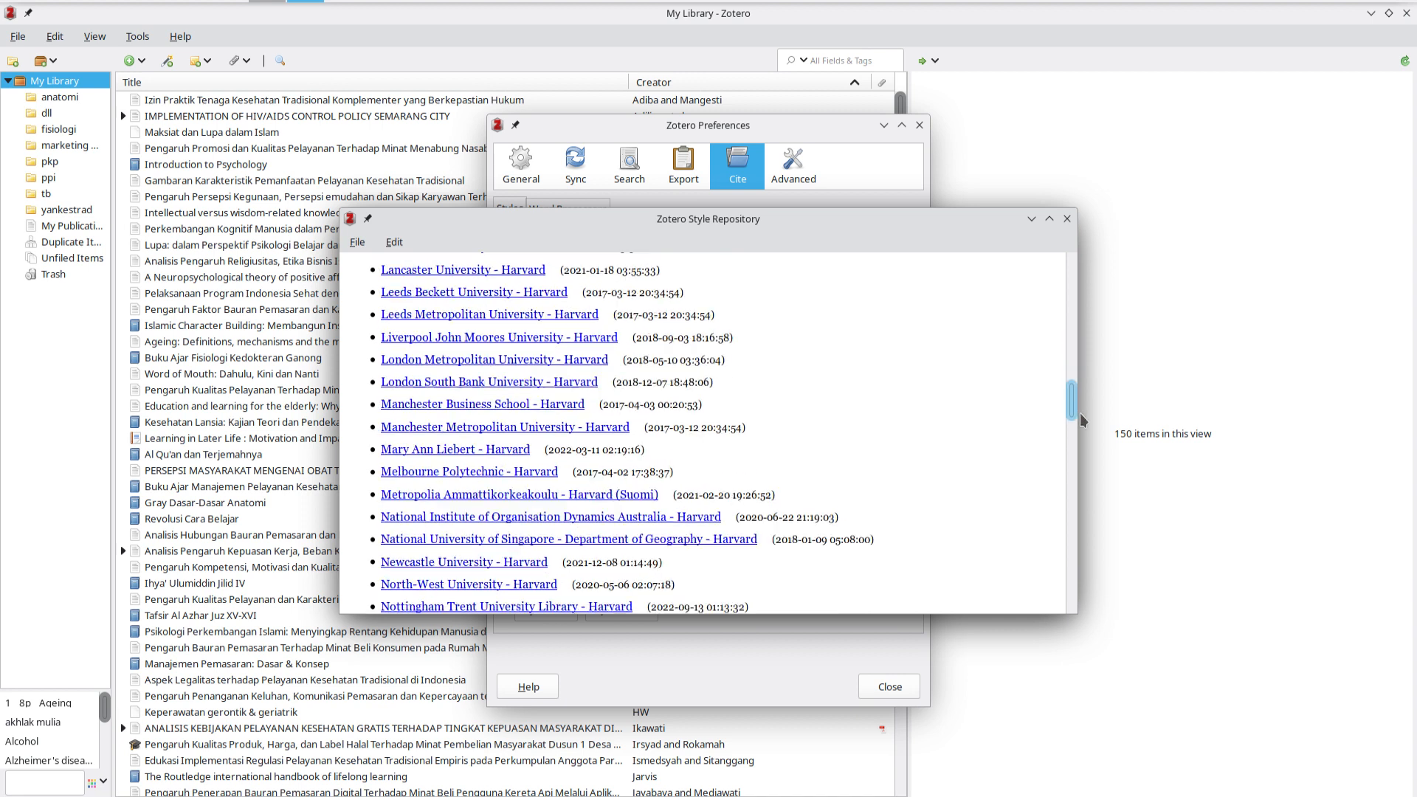
scroll(1079, 419, "down", 1)
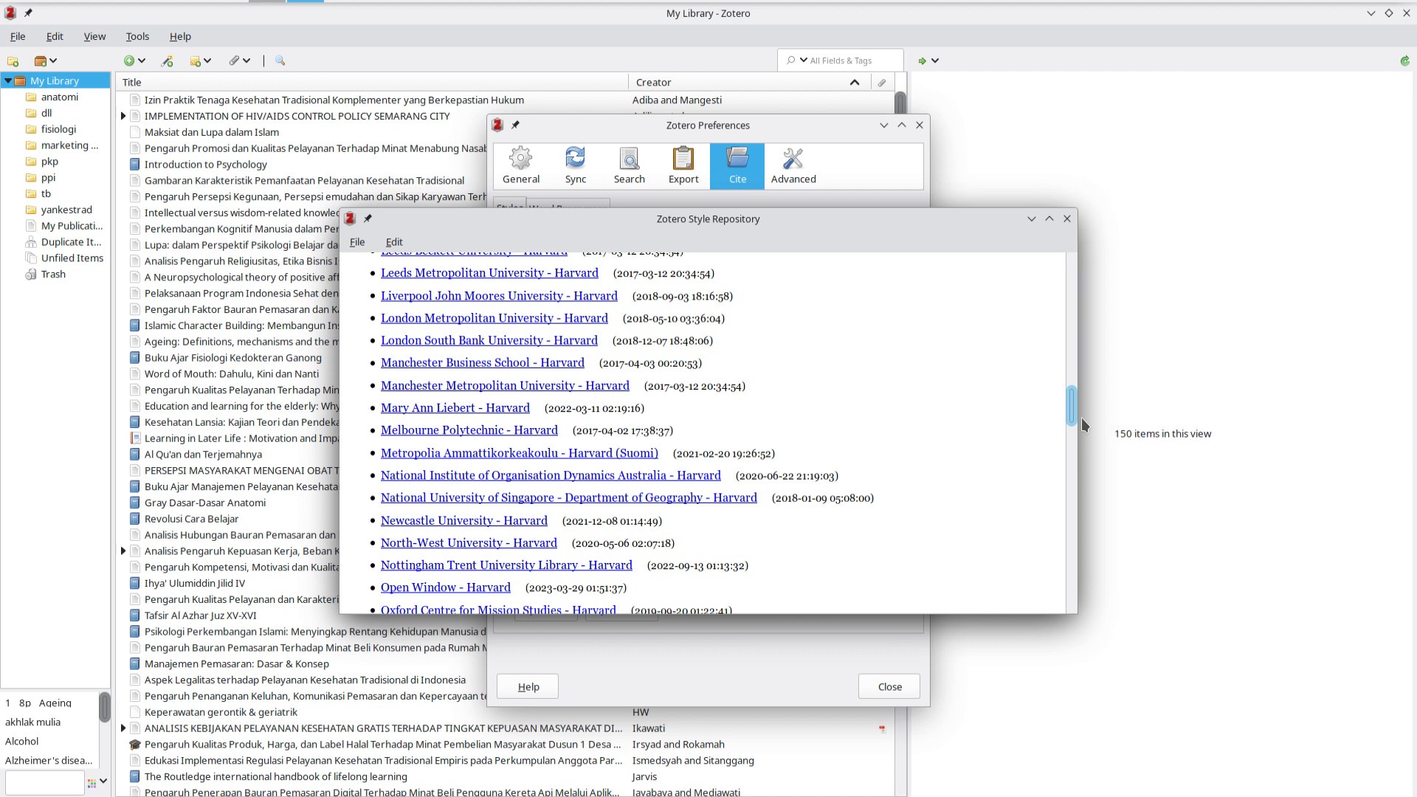
scroll(1082, 418, "down", 2)
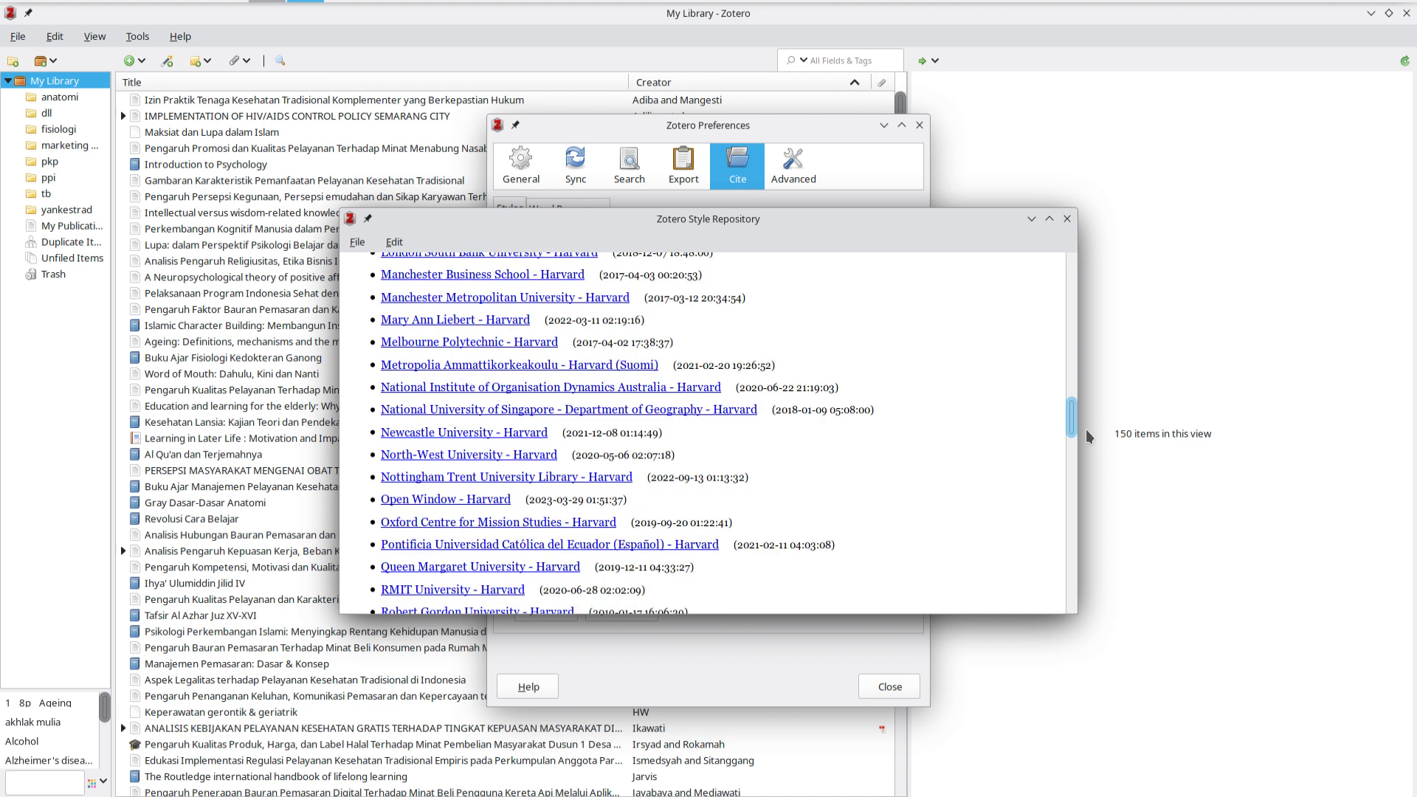
left_click_drag(1087, 430, 1100, 537)
scroll(843, 533, "down", 3)
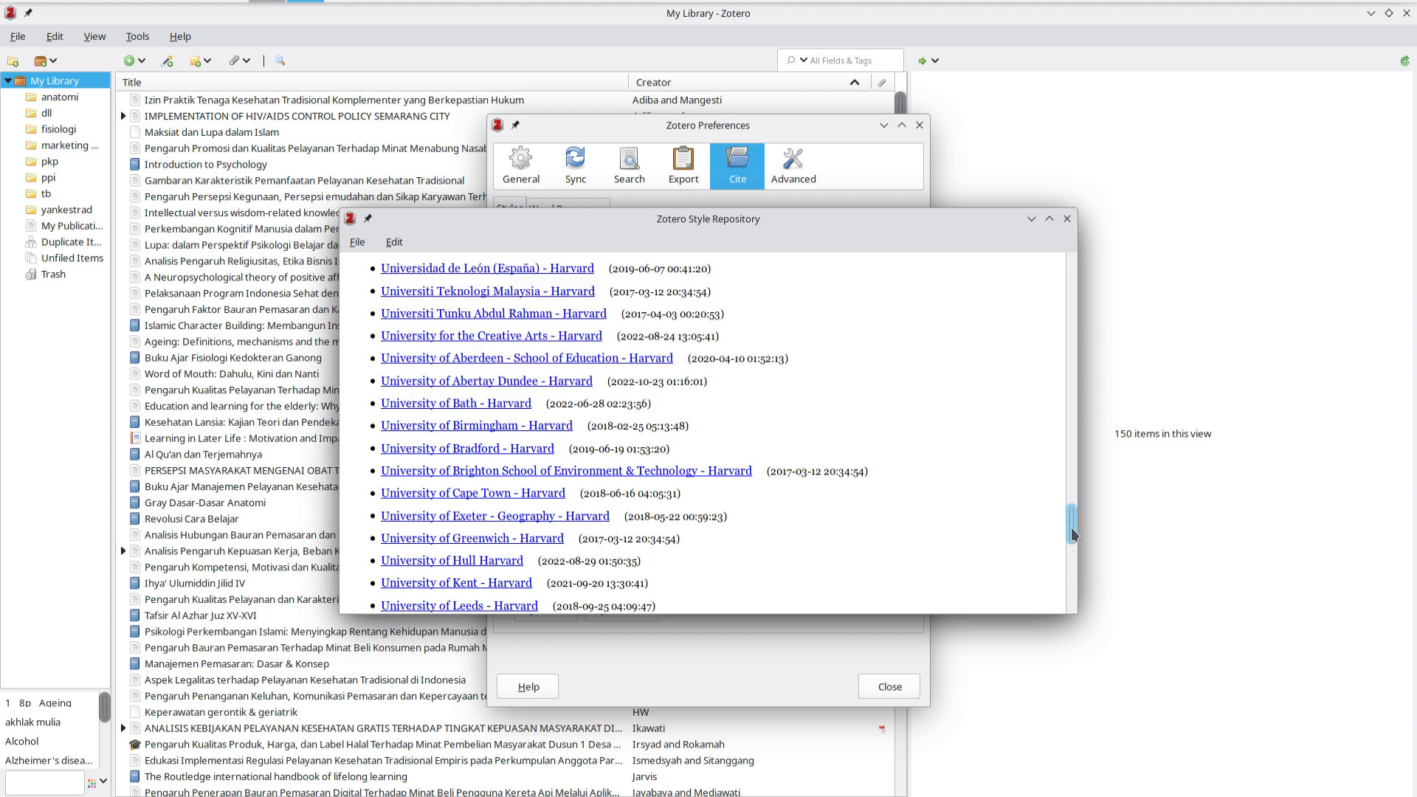
left_click_drag(1071, 532, 1070, 507)
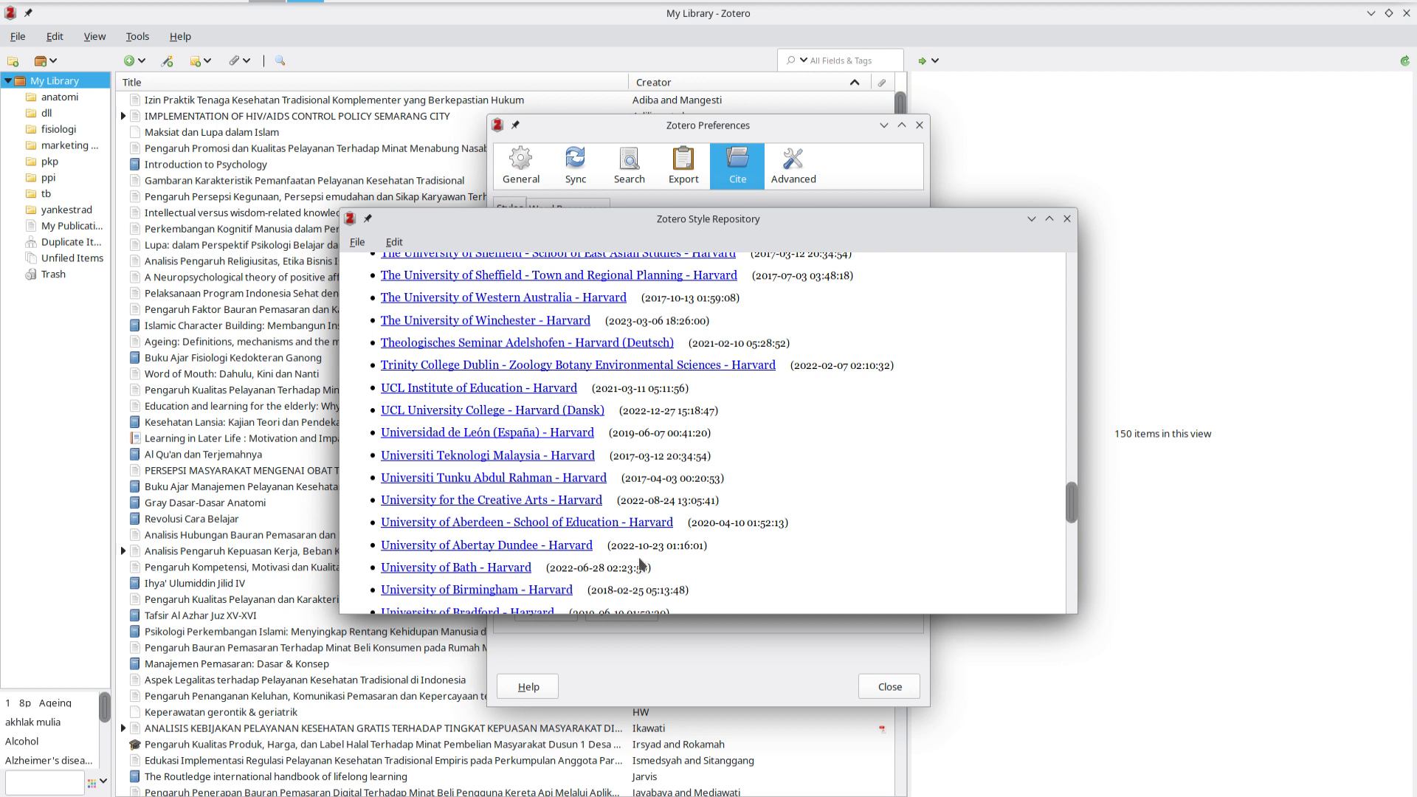
mouse_move(561, 595)
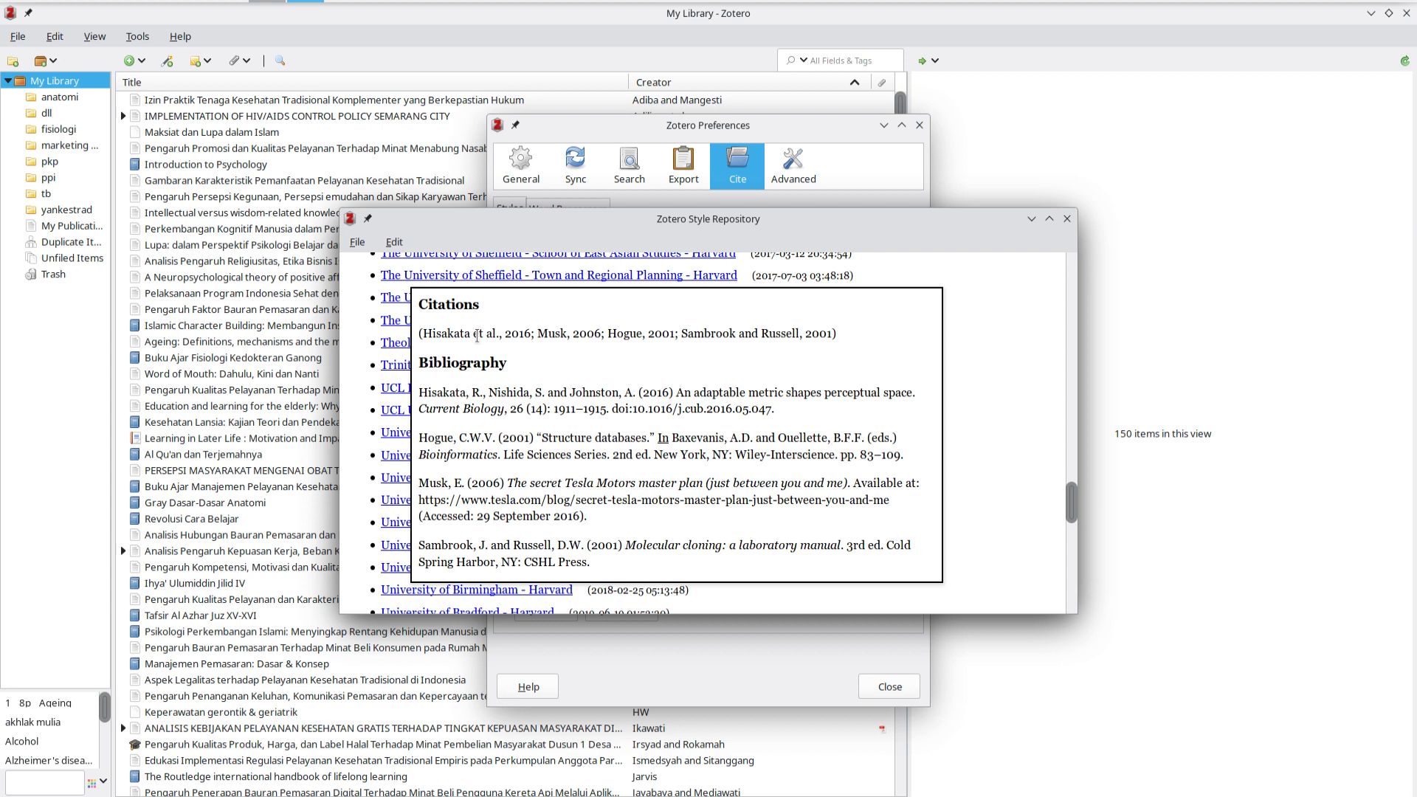
mouse_move(436, 543)
left_click(416, 593)
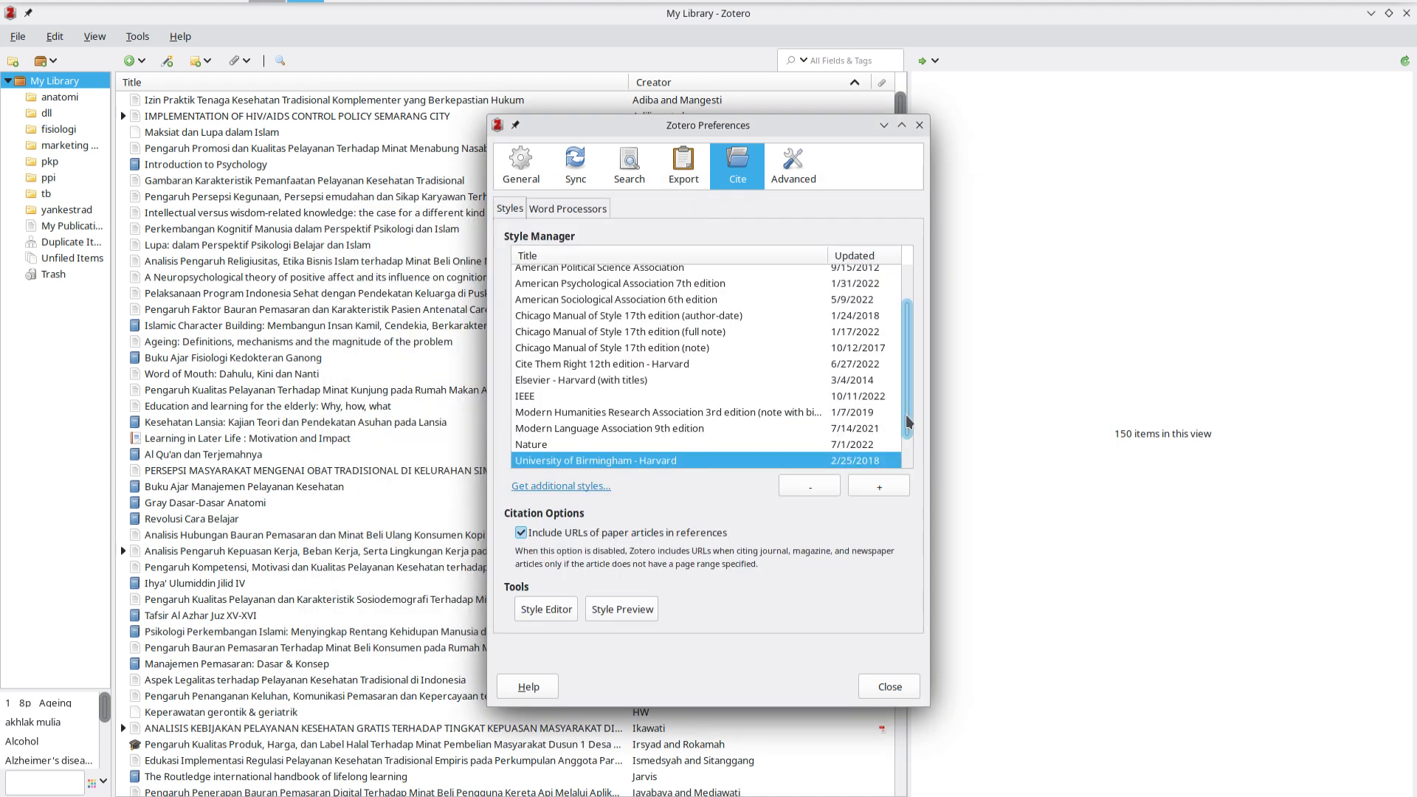
Locate University of Birmingham - Harvard among the installed styles and compare its entry with the other Harvard styles
left_click_drag(909, 422, 909, 452)
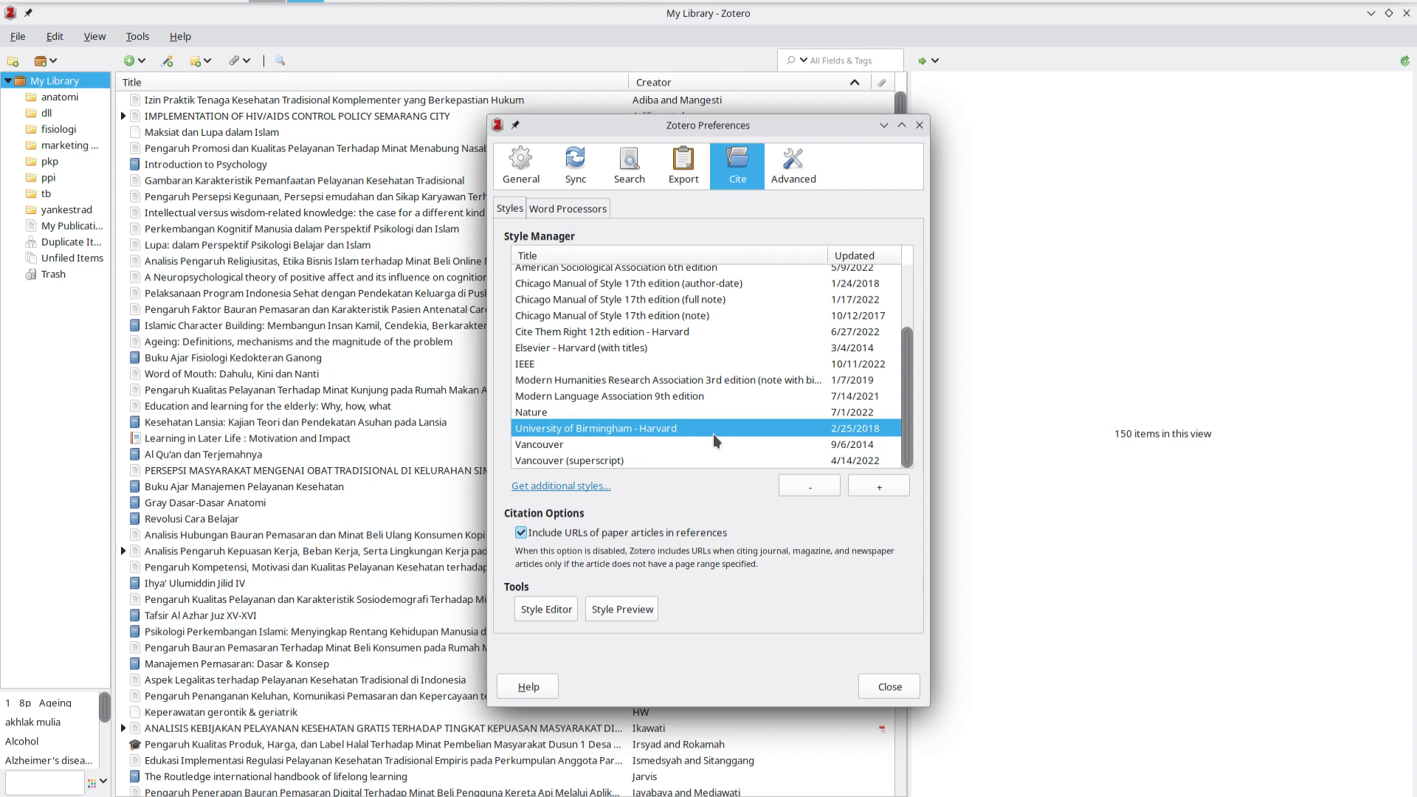
left_click(672, 335)
left_click(654, 427)
left_click(605, 443)
left_click(616, 430)
left_click(616, 348)
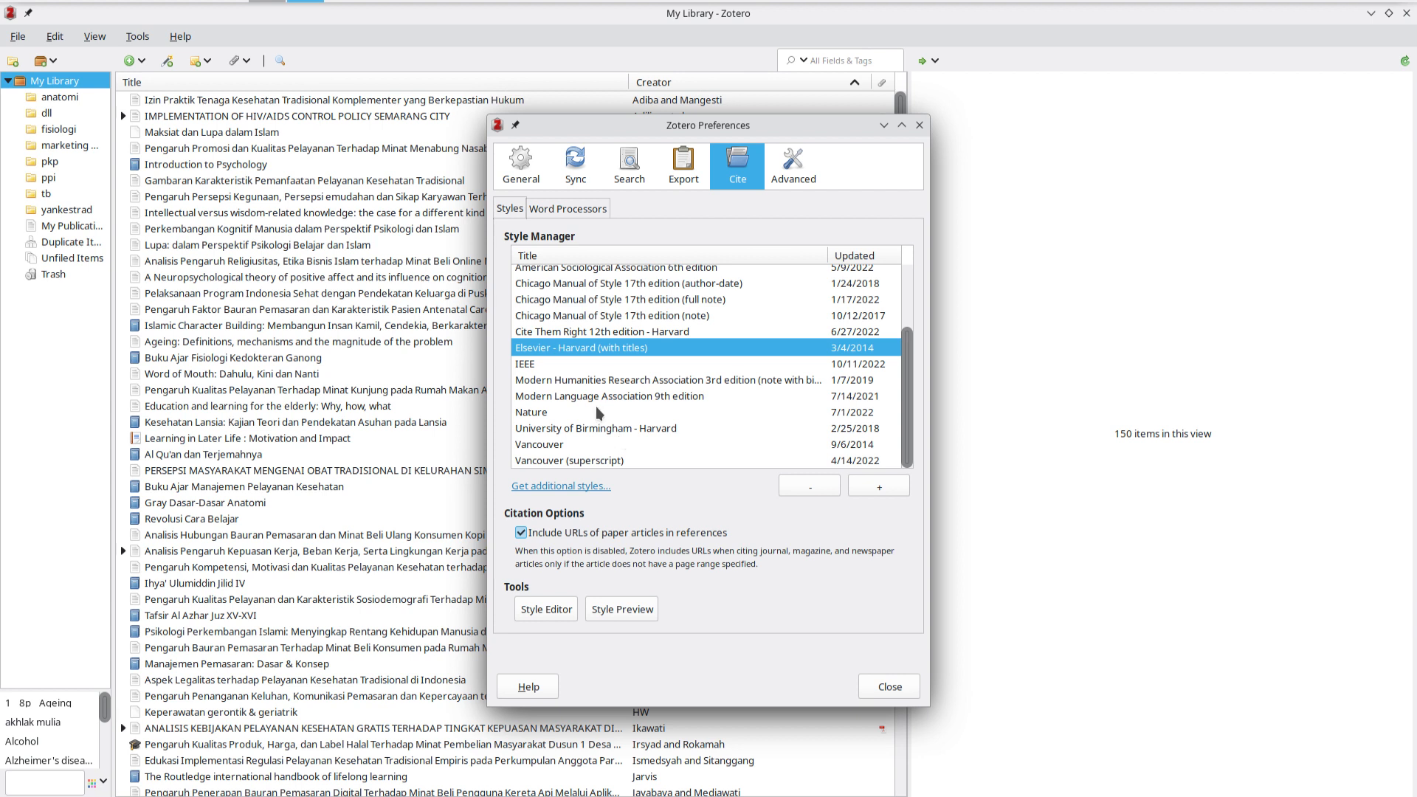
left_click(614, 426)
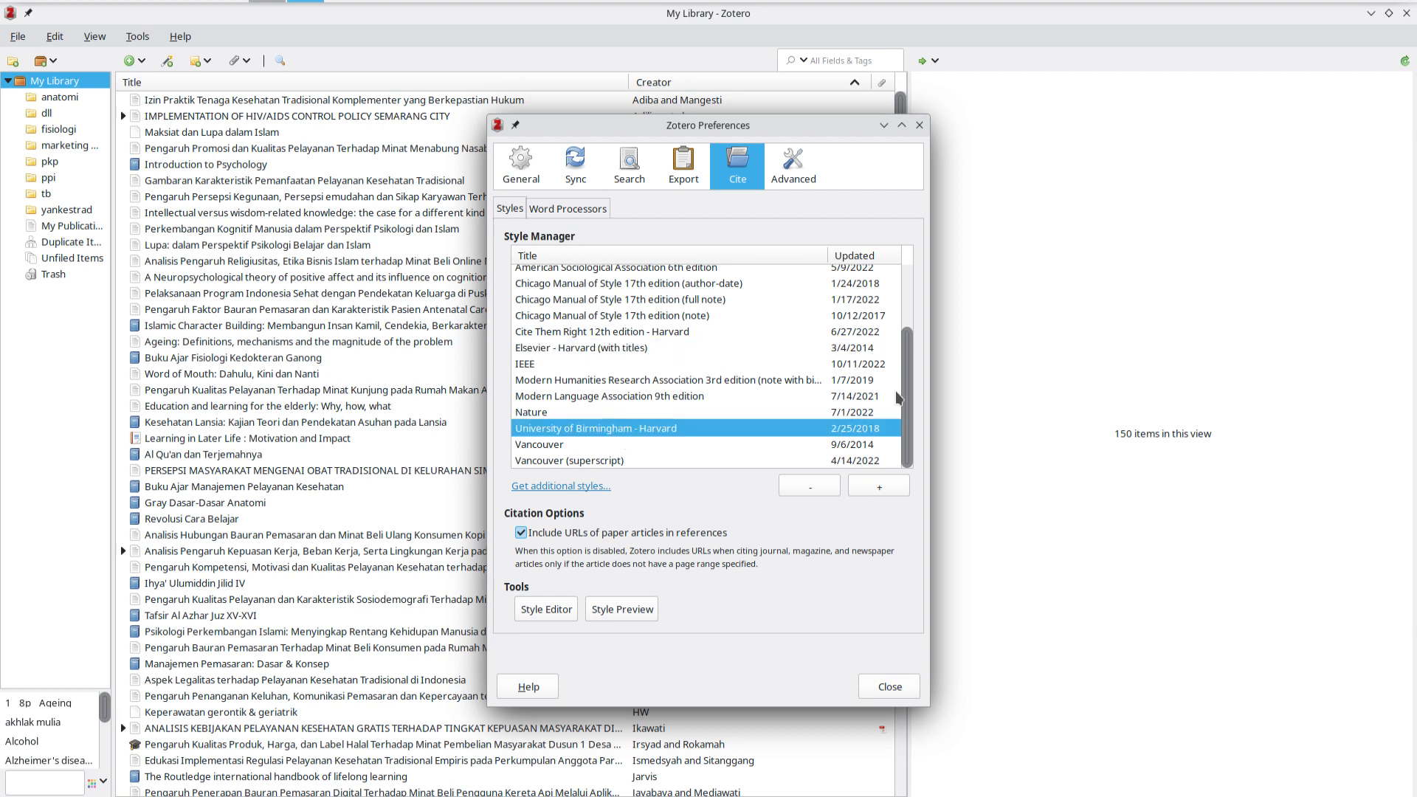
Select the Chicago Manual of Style 17th edition (author-date) style and open the style preview
scroll(902, 384, "up", 1)
scroll(902, 367, "up", 3)
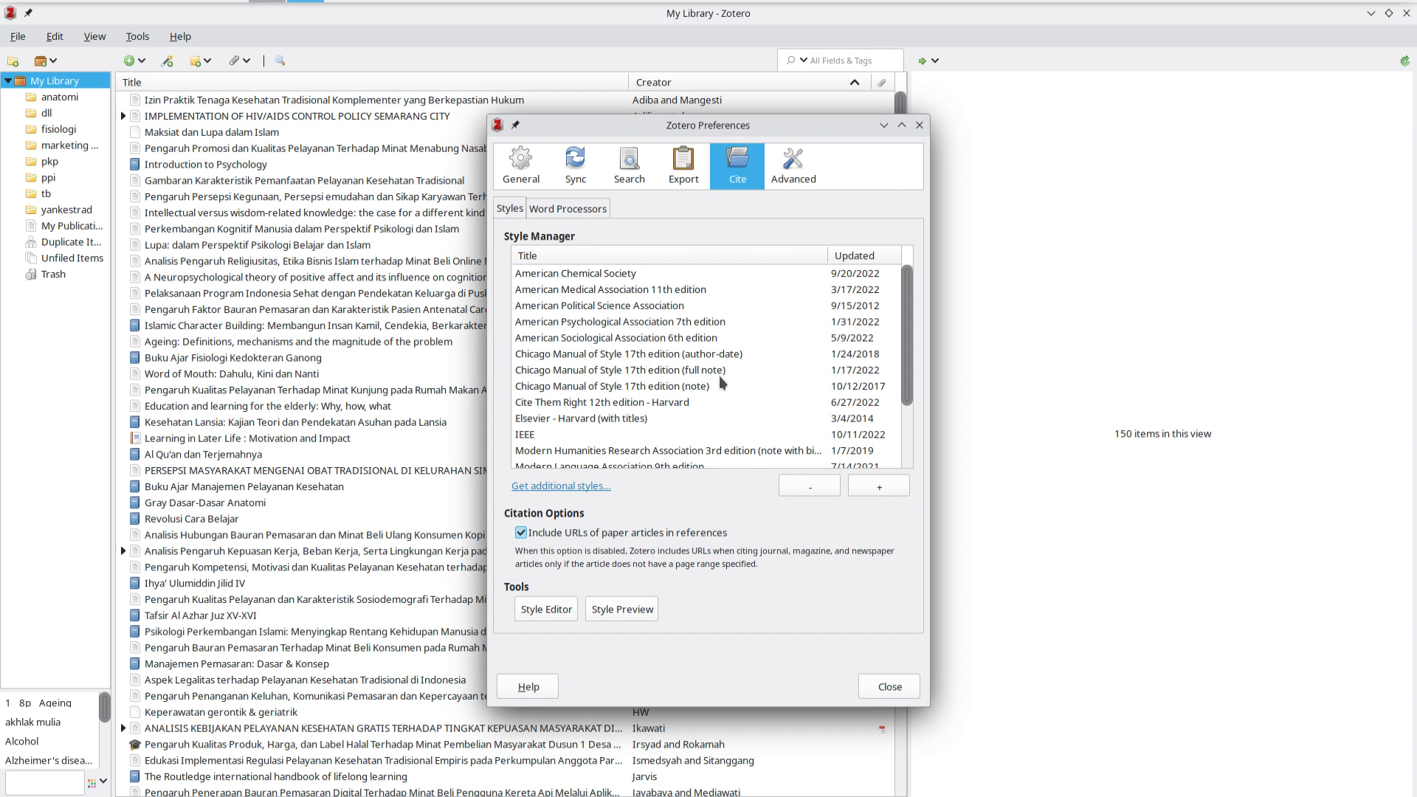
left_click(664, 355)
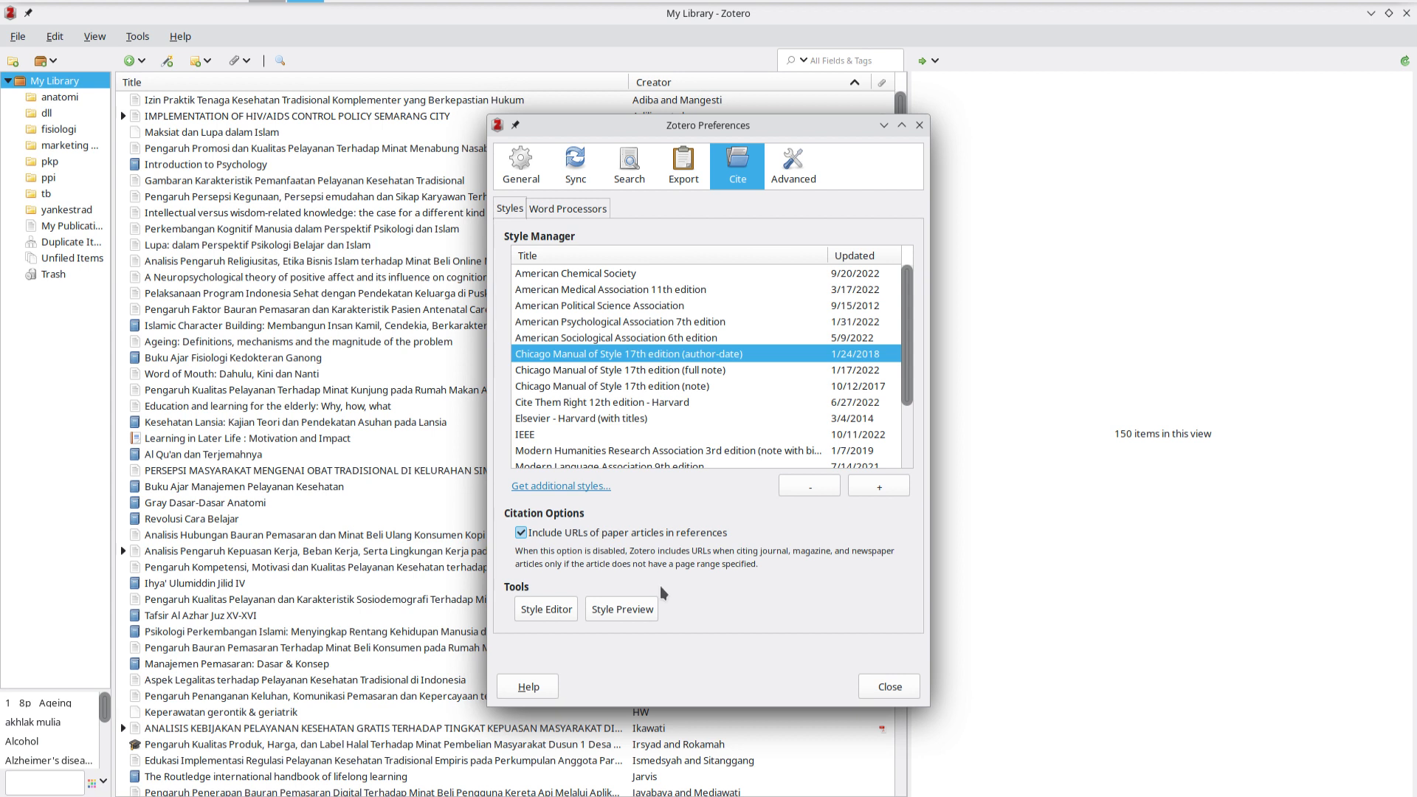
left_click(640, 610)
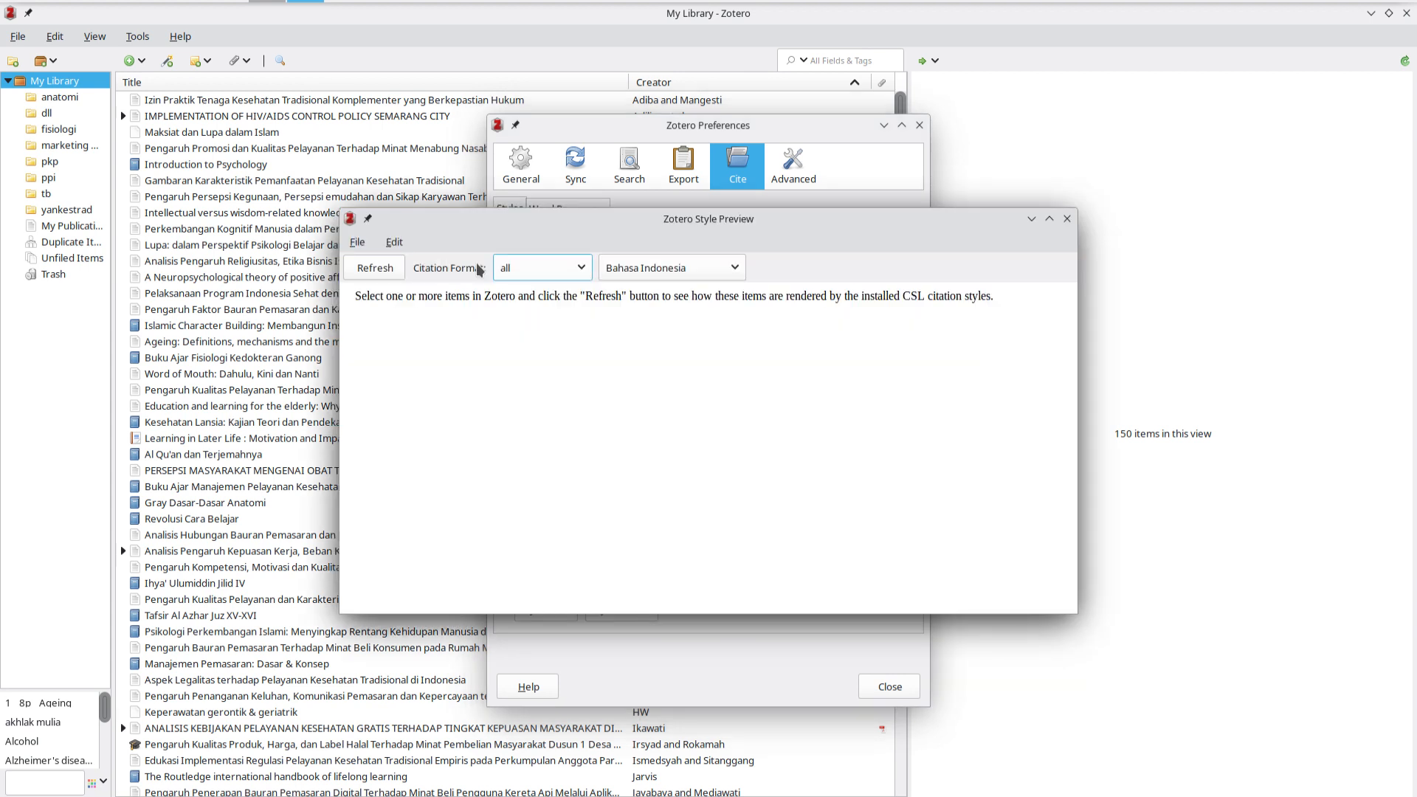
Preview the library item "Maksiat dan Lupa dalam Islam" in the installed citation styles, review the Chicago variants, and close the preview
left_click(210, 131)
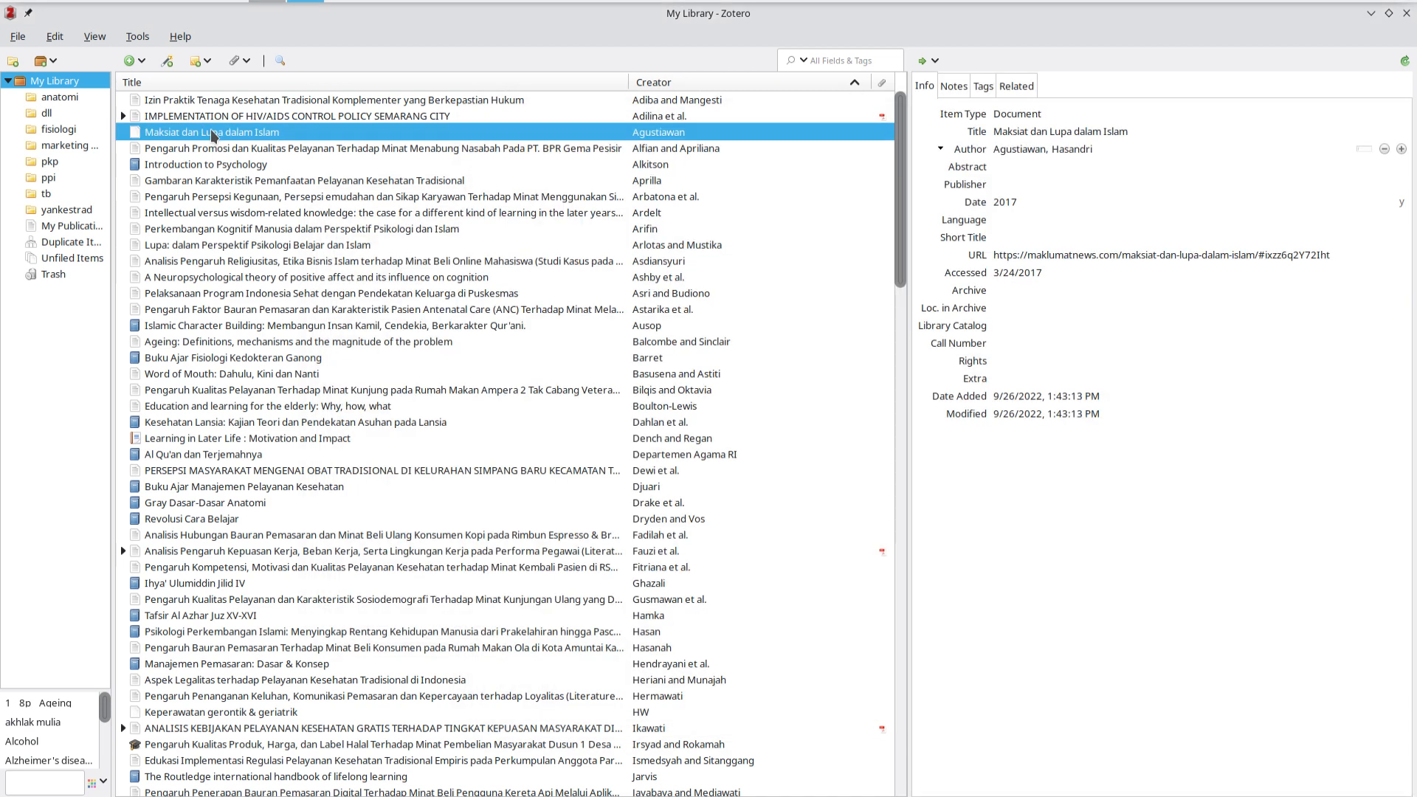
left_click(305, 2)
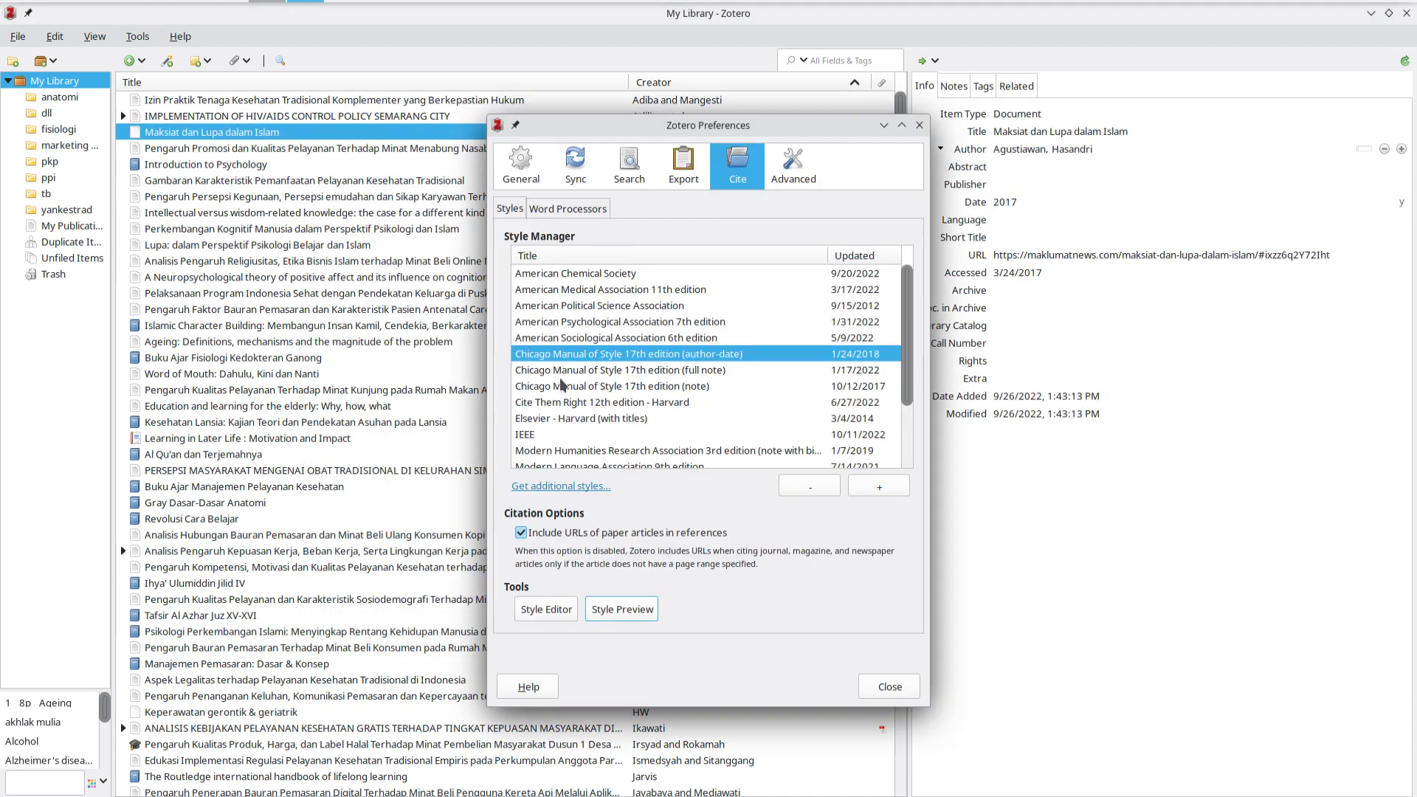
left_click(632, 612)
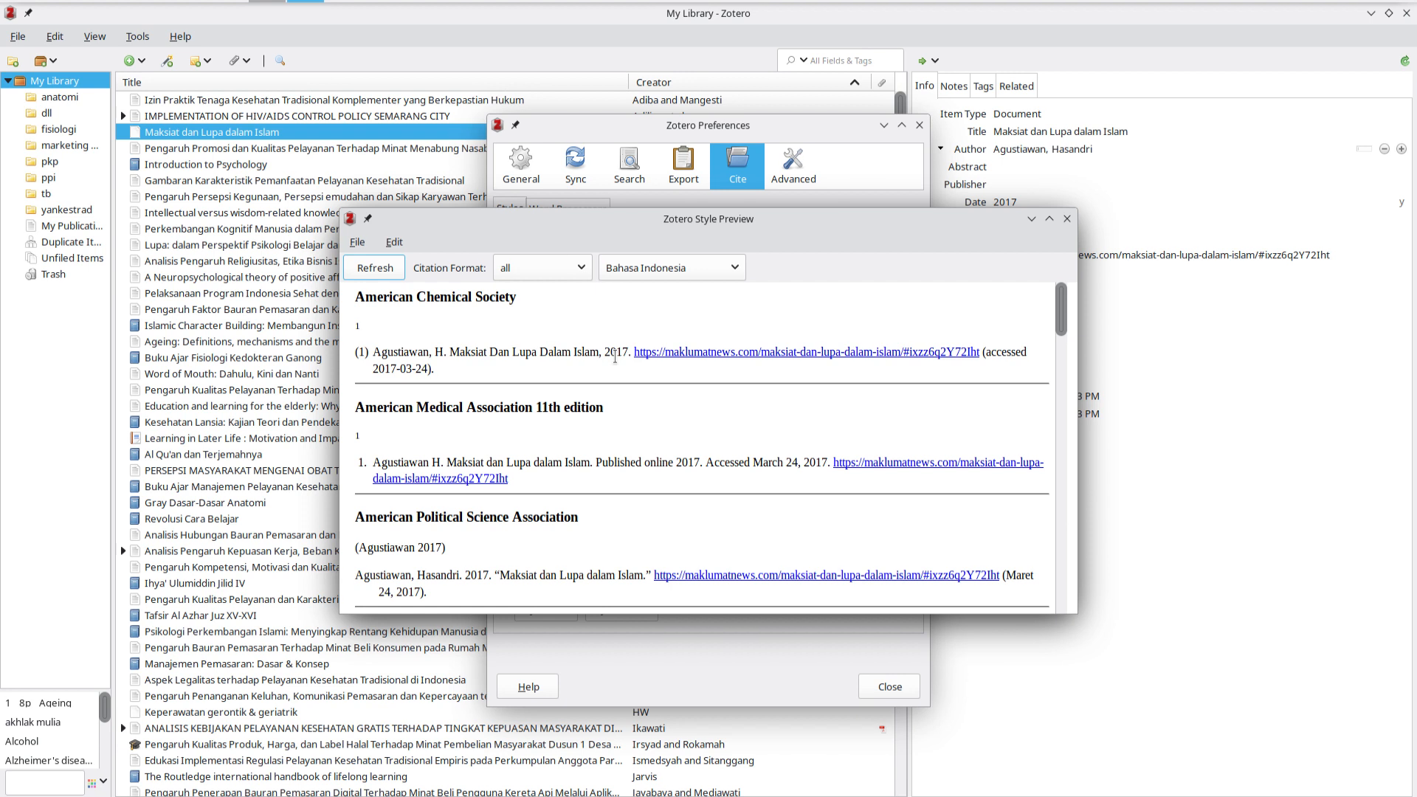
left_click_drag(1062, 326, 1069, 426)
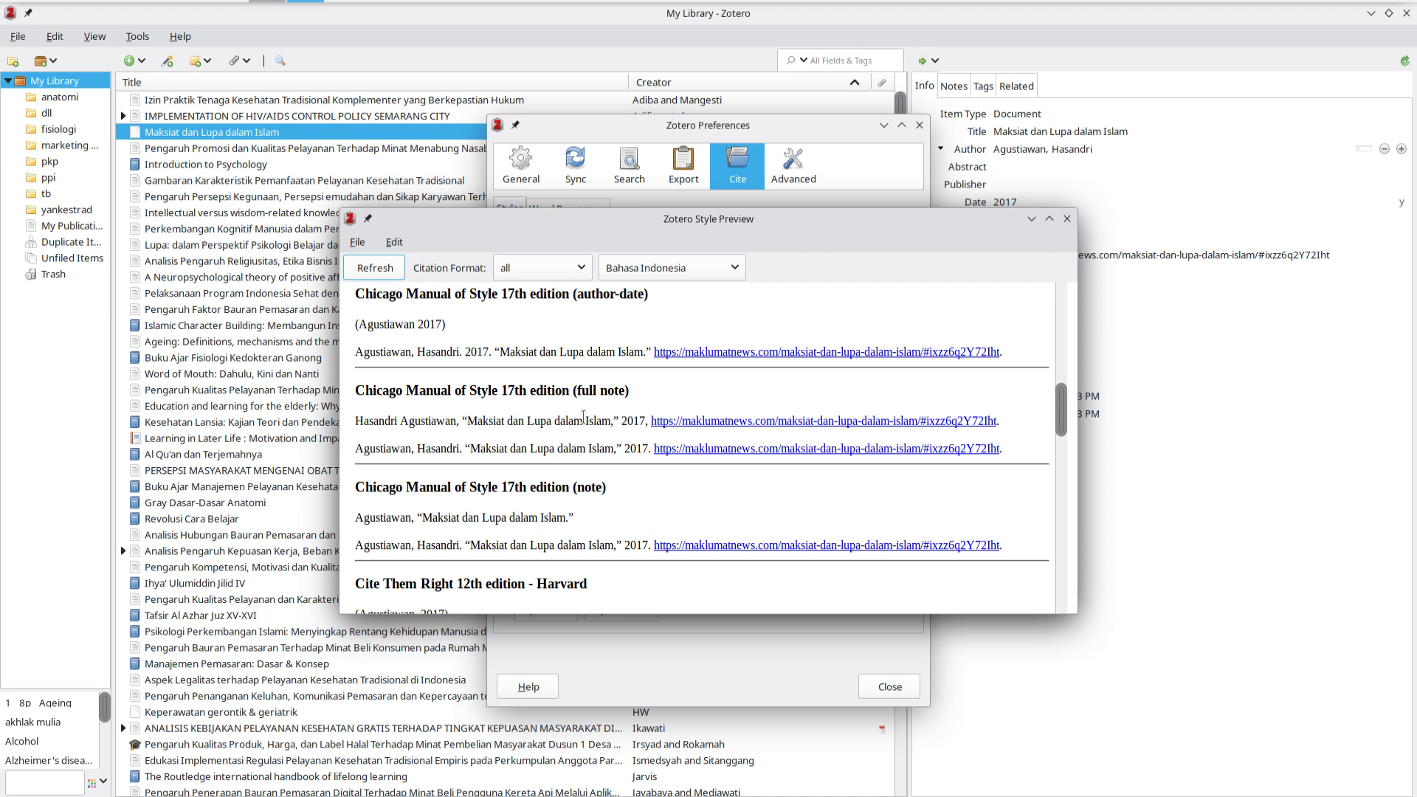
left_click(1068, 219)
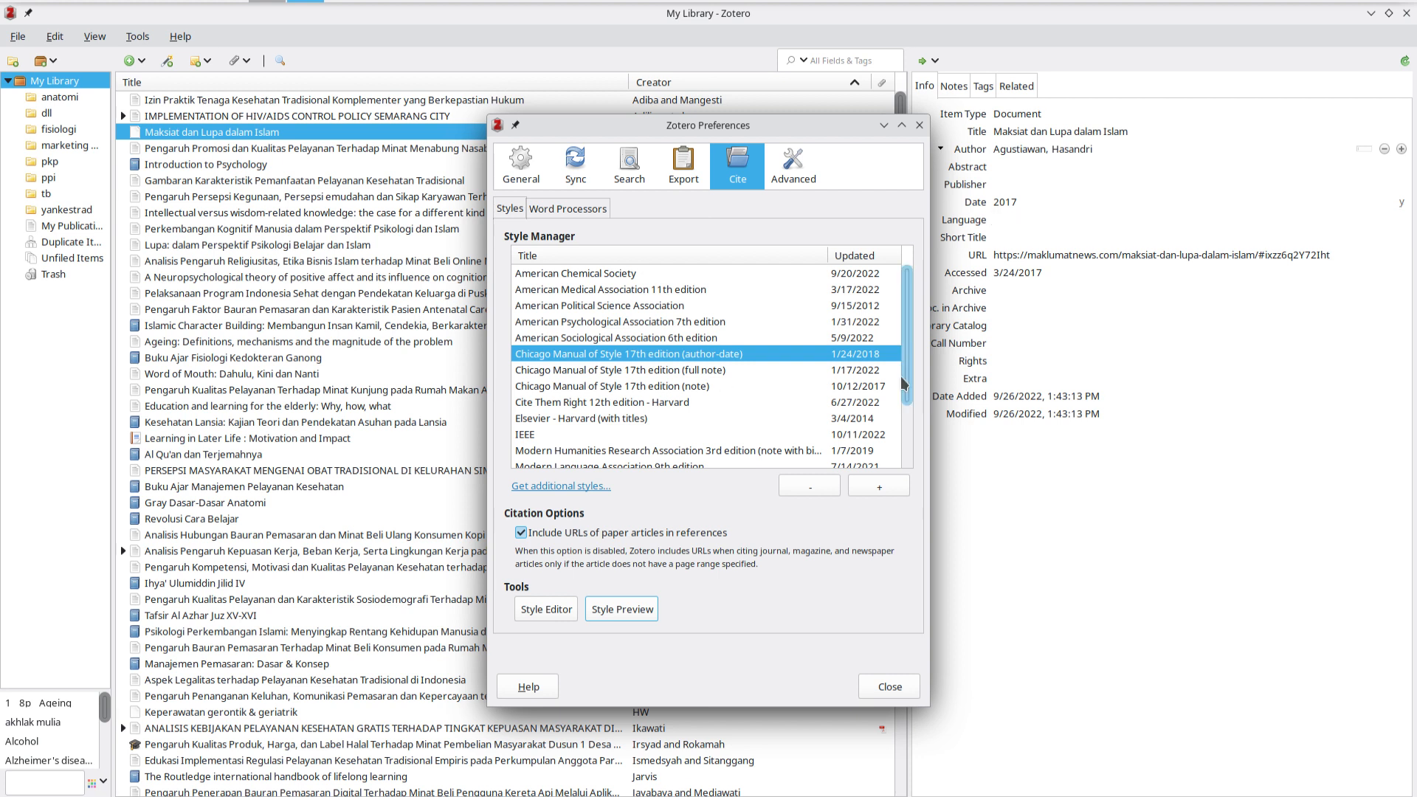
Select University of Birmingham - Harvard in the list of installed styles and close the preferences
left_click_drag(905, 384, 911, 335)
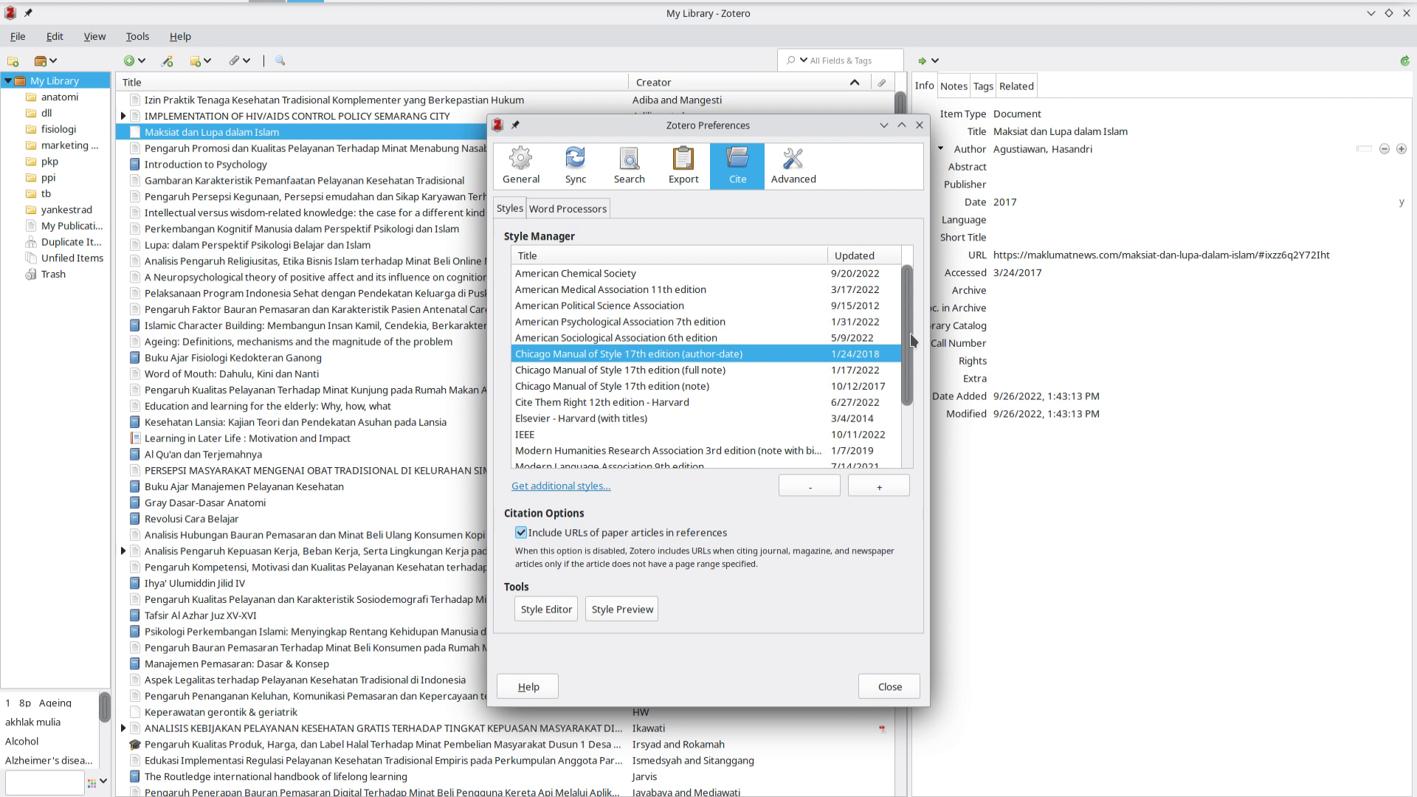
left_click(671, 418)
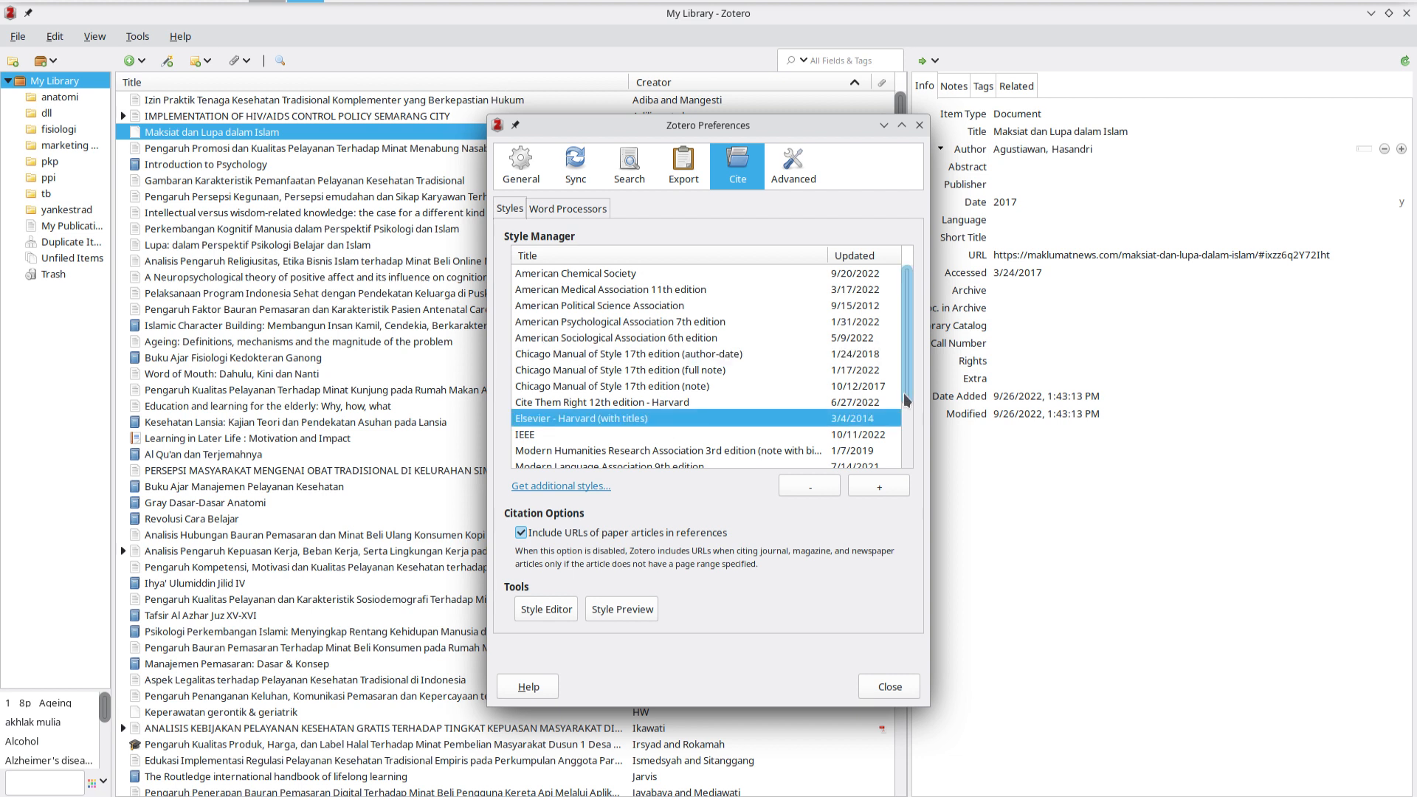
left_click_drag(903, 395, 903, 460)
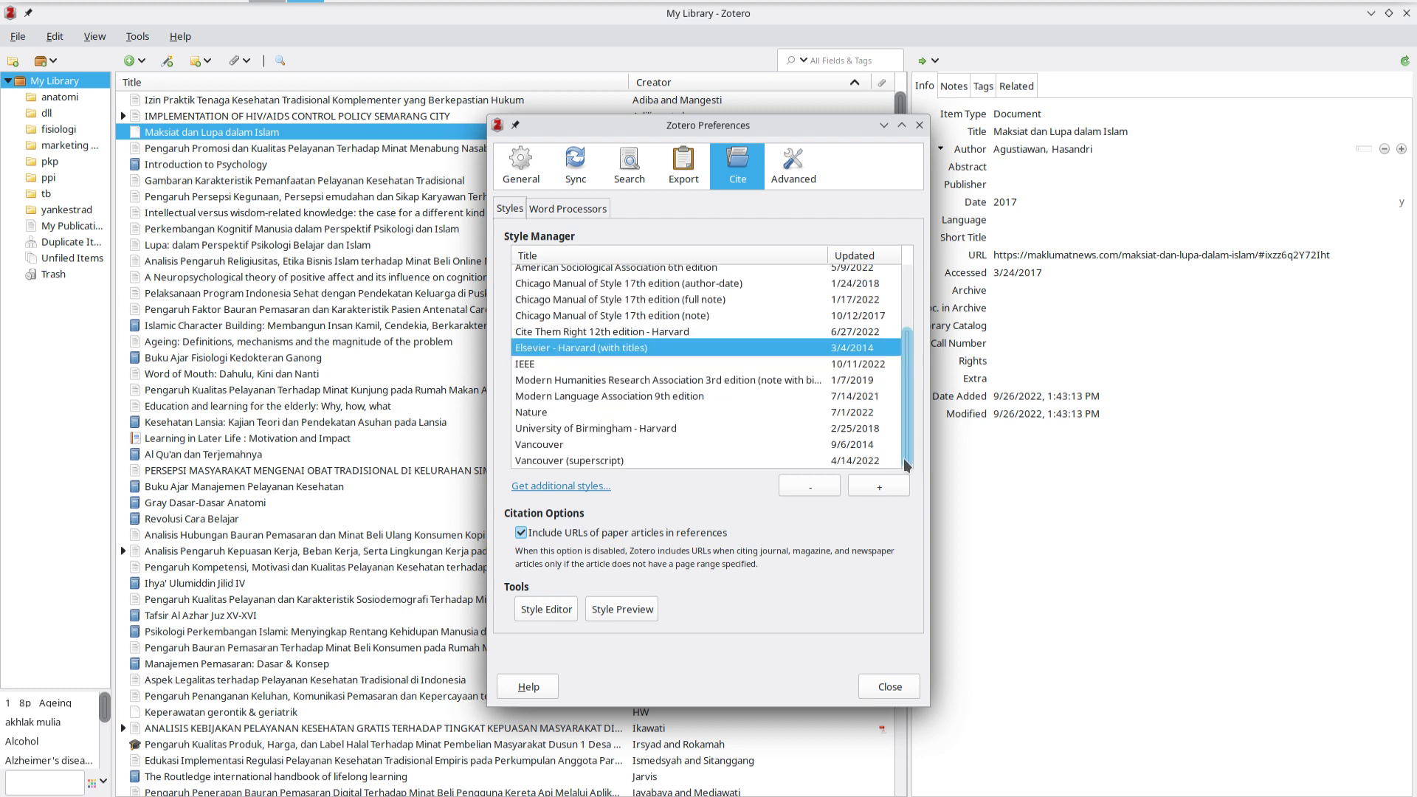
left_click(704, 433)
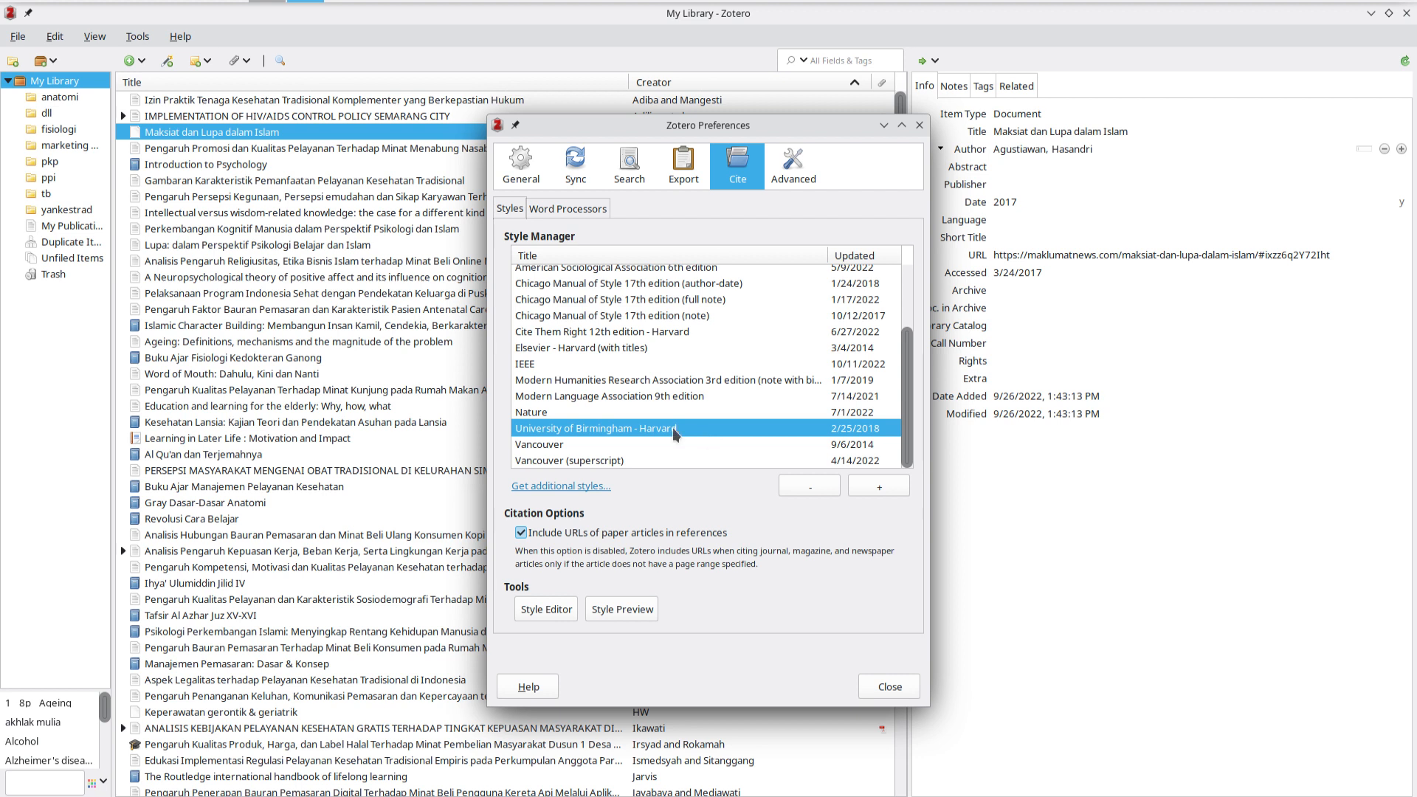
left_click(888, 694)
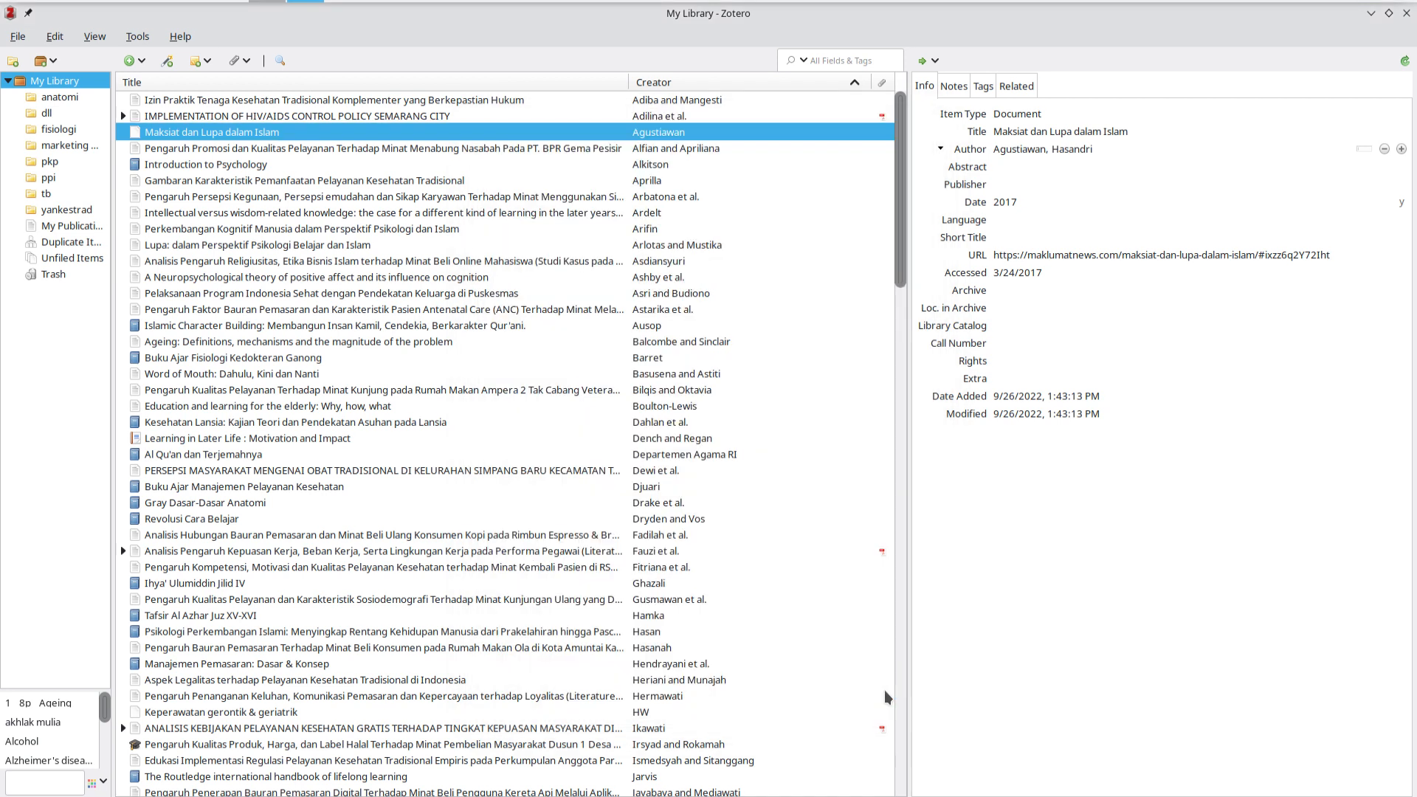